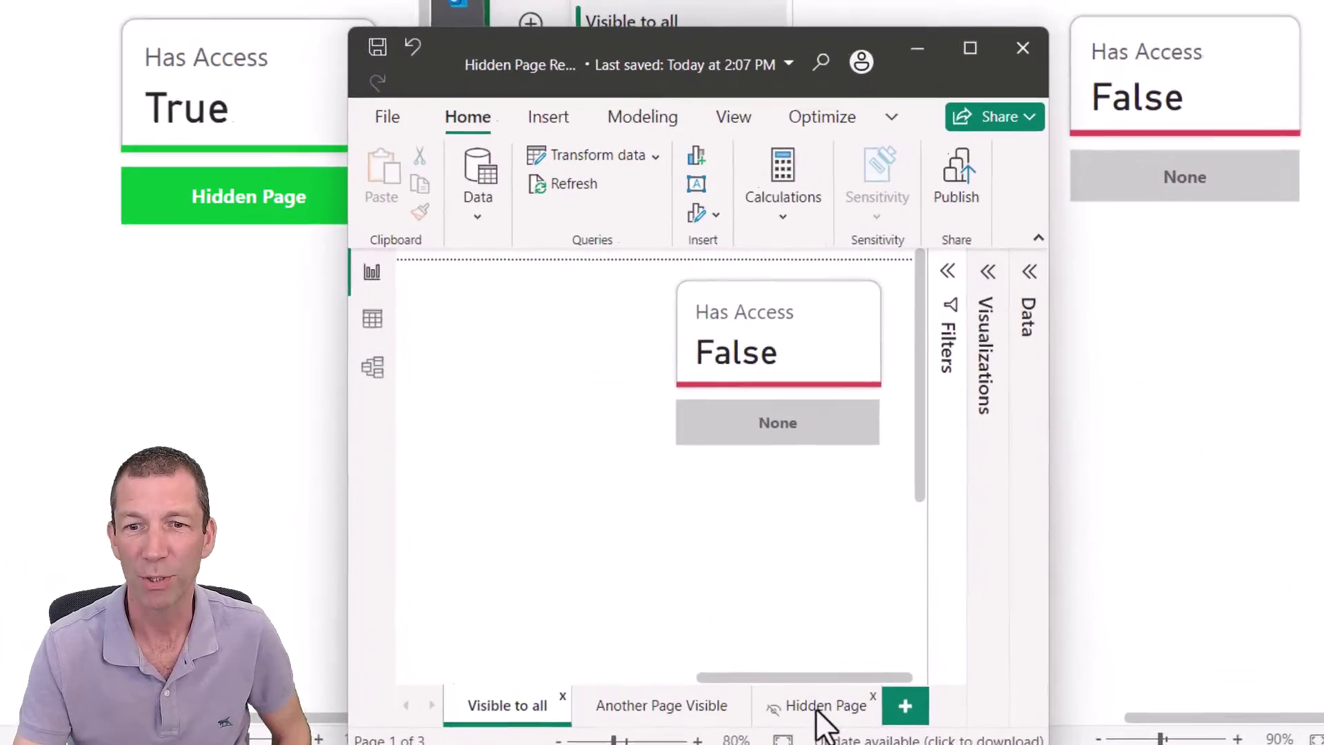
# - Open the Hidden Page and scroll down to its 'This is not secure' note
pyautogui.click(802, 721)
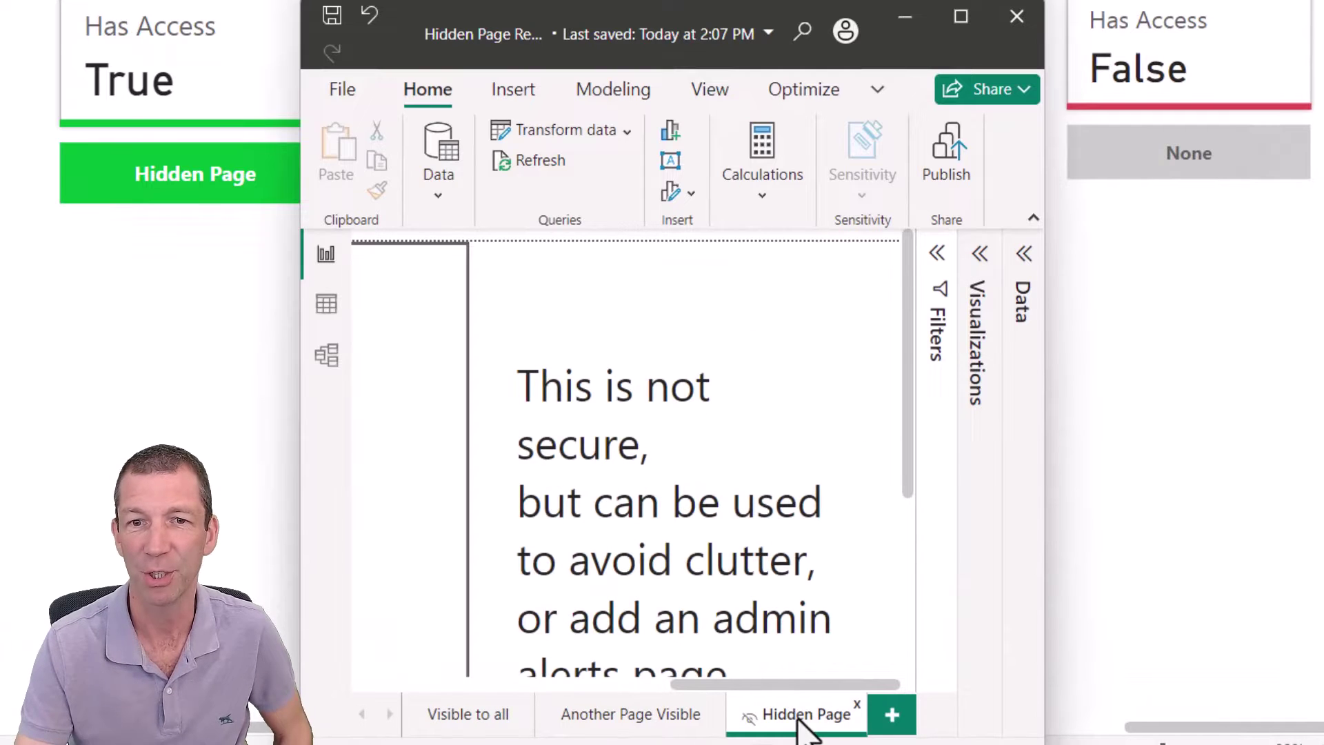
pyautogui.scroll(-2, 748, 552)
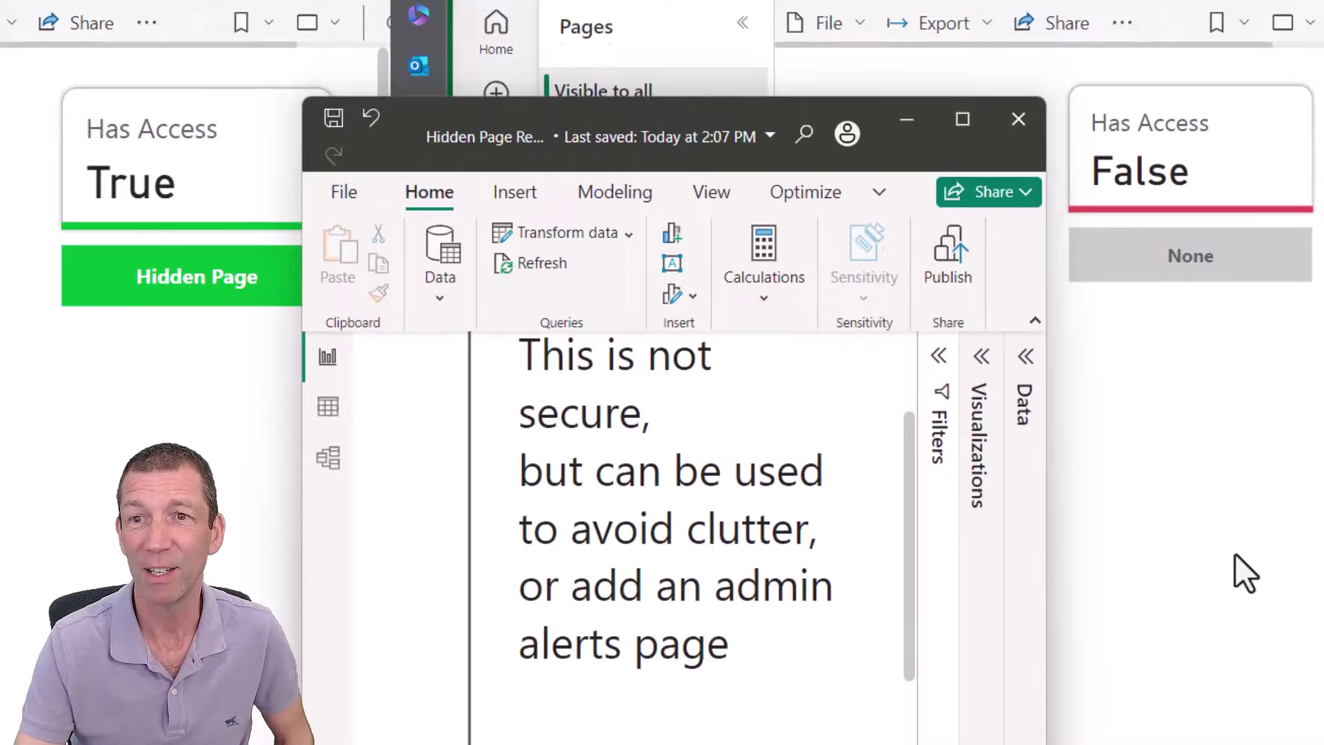
# - Confirm the denied user's None button shows an error, while the permitted user's button opens Hidden Page
pyautogui.click(1236, 455)
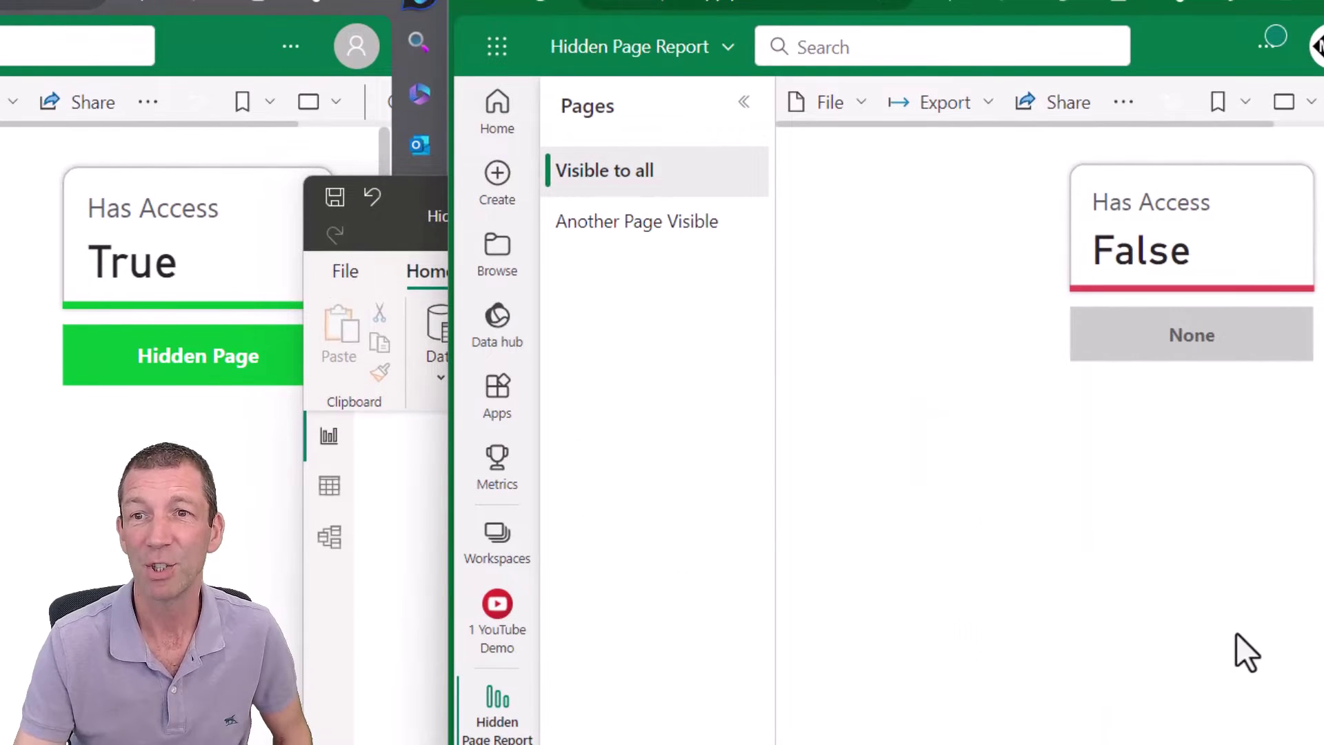
pyautogui.click(1180, 342)
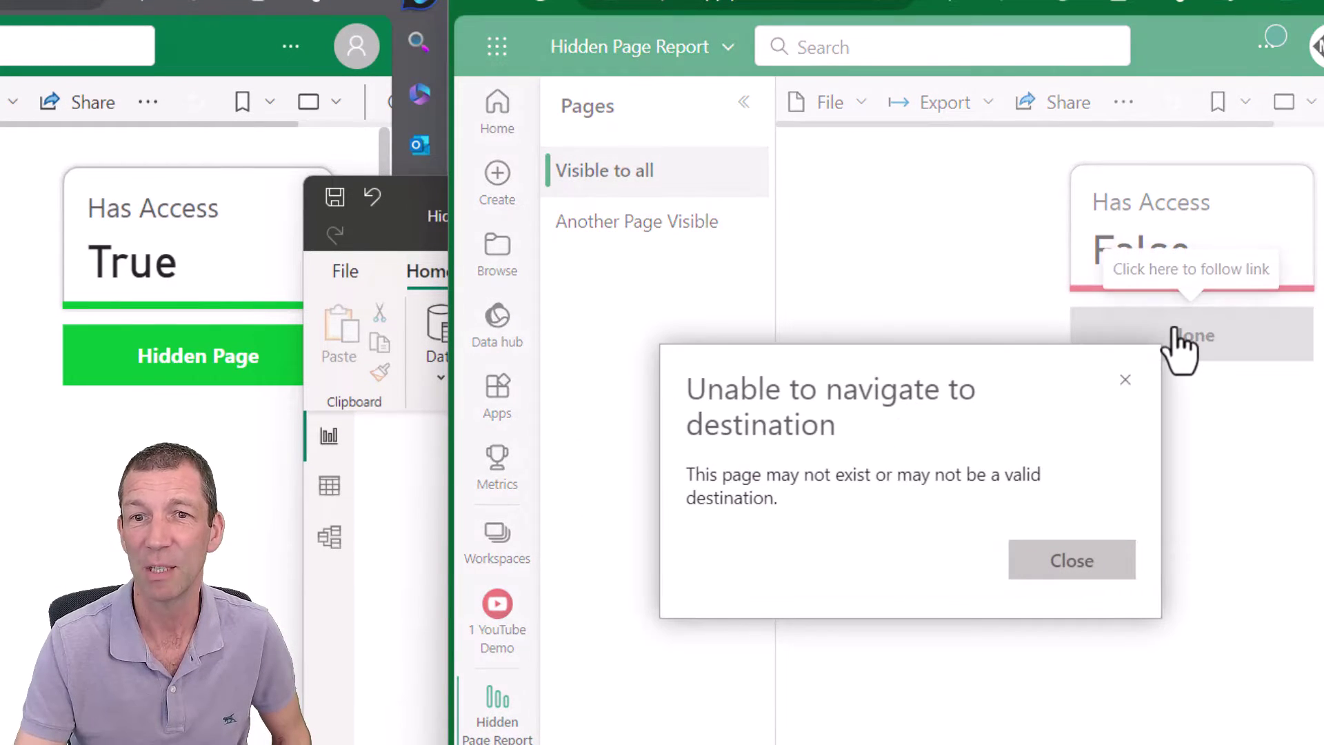
pyautogui.click(1073, 562)
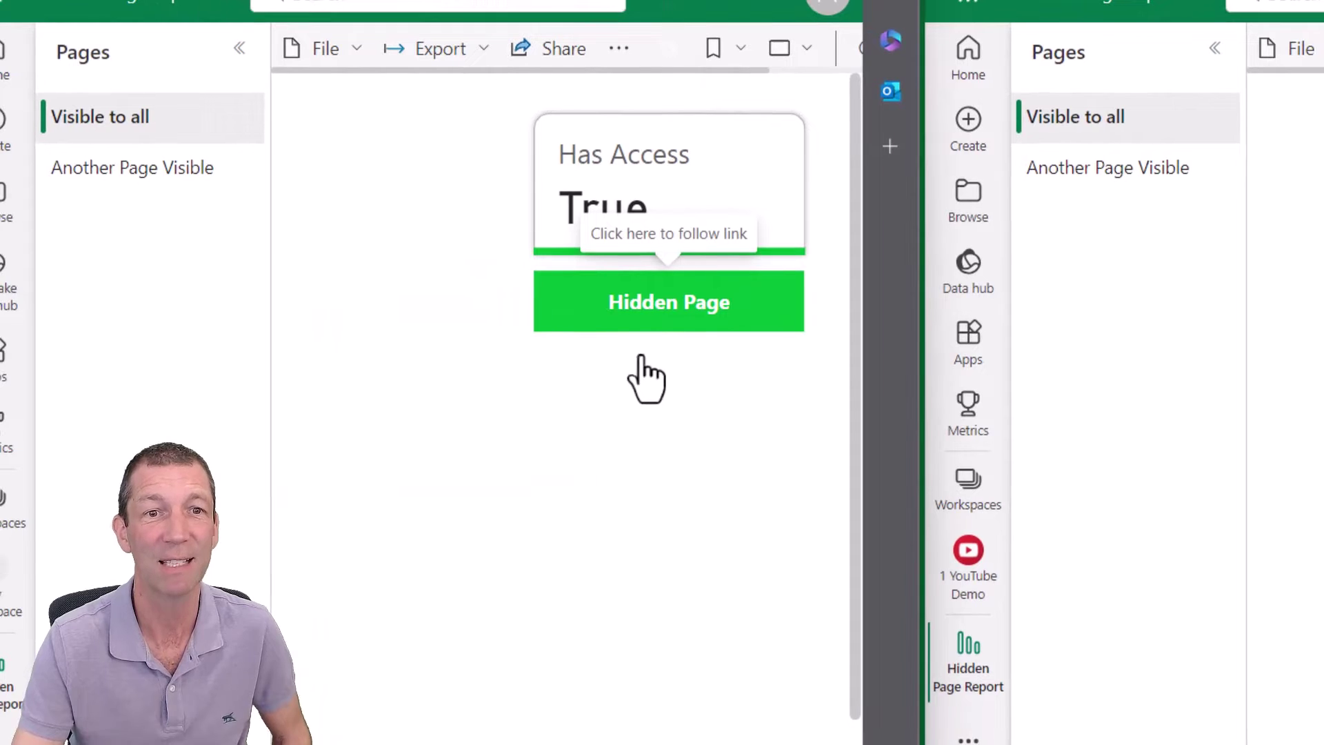
pyautogui.click(651, 309)
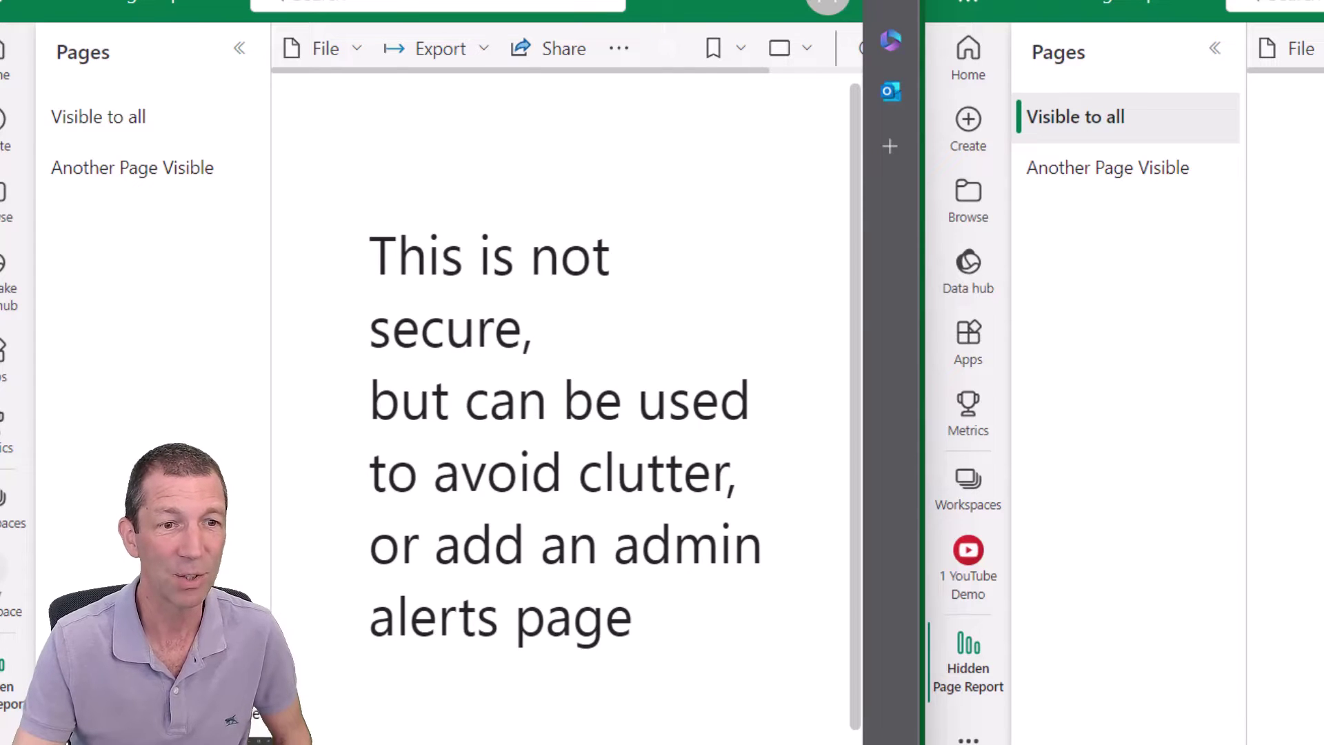
pyautogui.hotkey('alt', 'Tab')
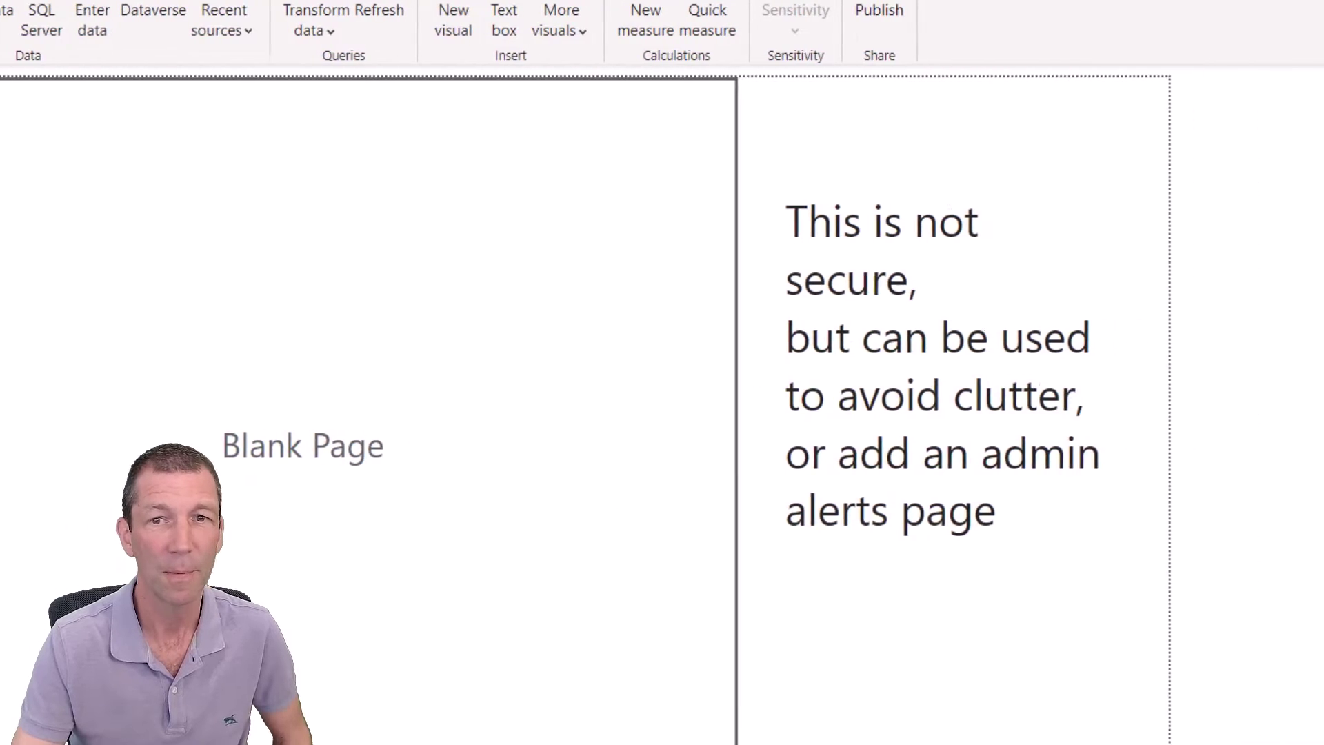
# - Show the Has Access formula: CALCULATE of HiddenPageAccess[Allow Access] filtered by USERPRINCIPALNAME(), equal to "Yes"
pyautogui.click(1252, 104)
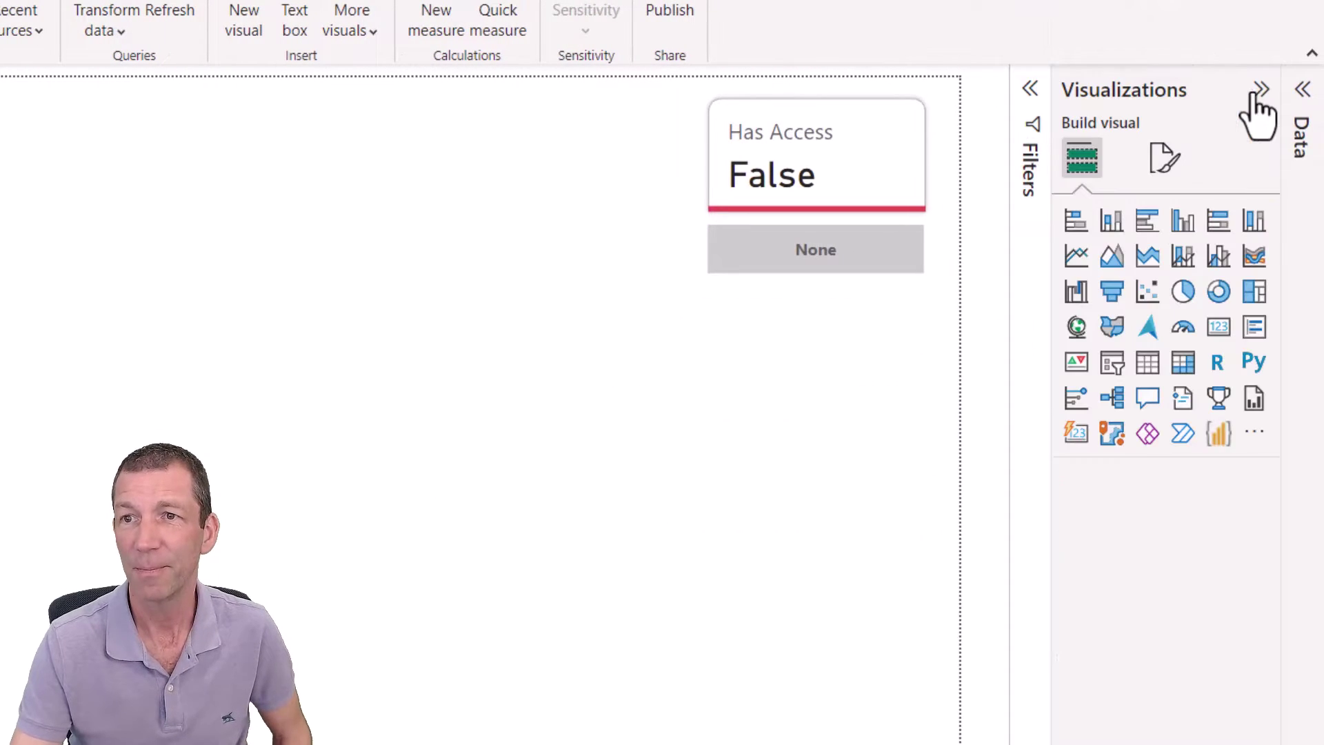
pyautogui.click(1303, 114)
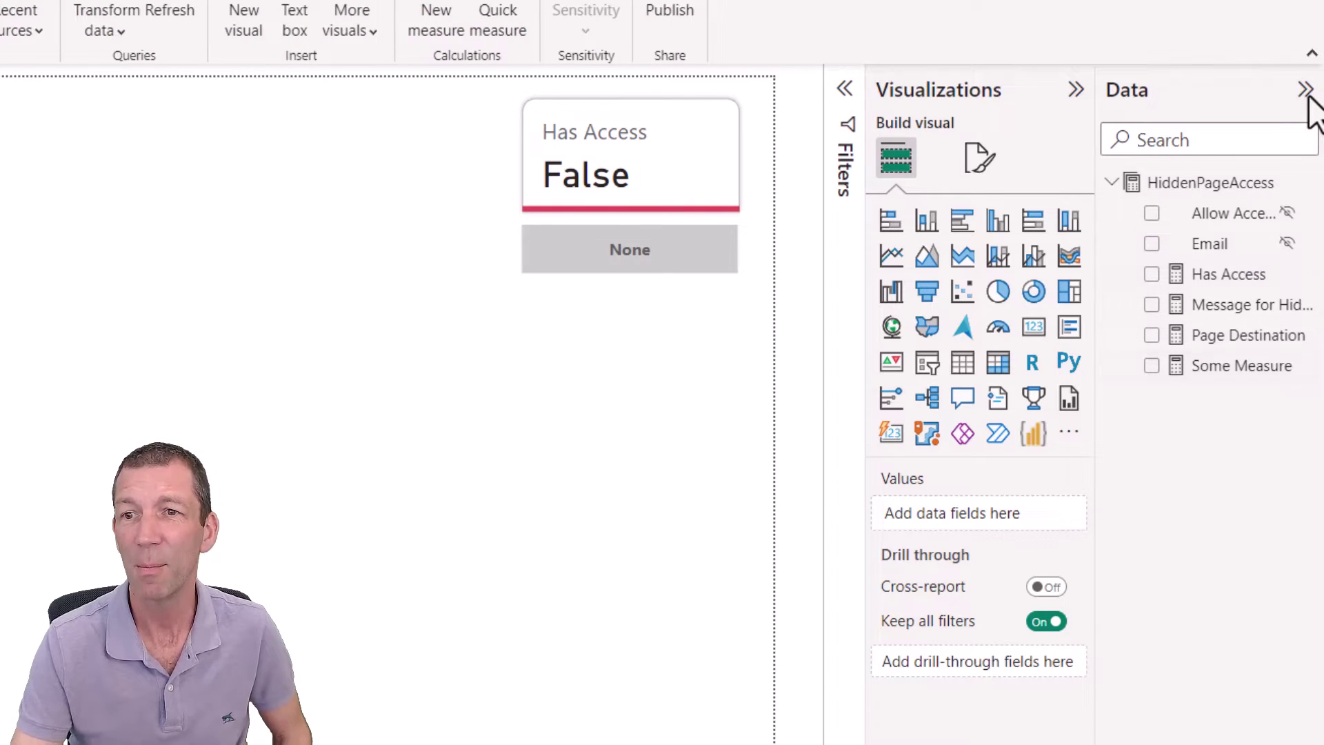
pyautogui.click(1226, 276)
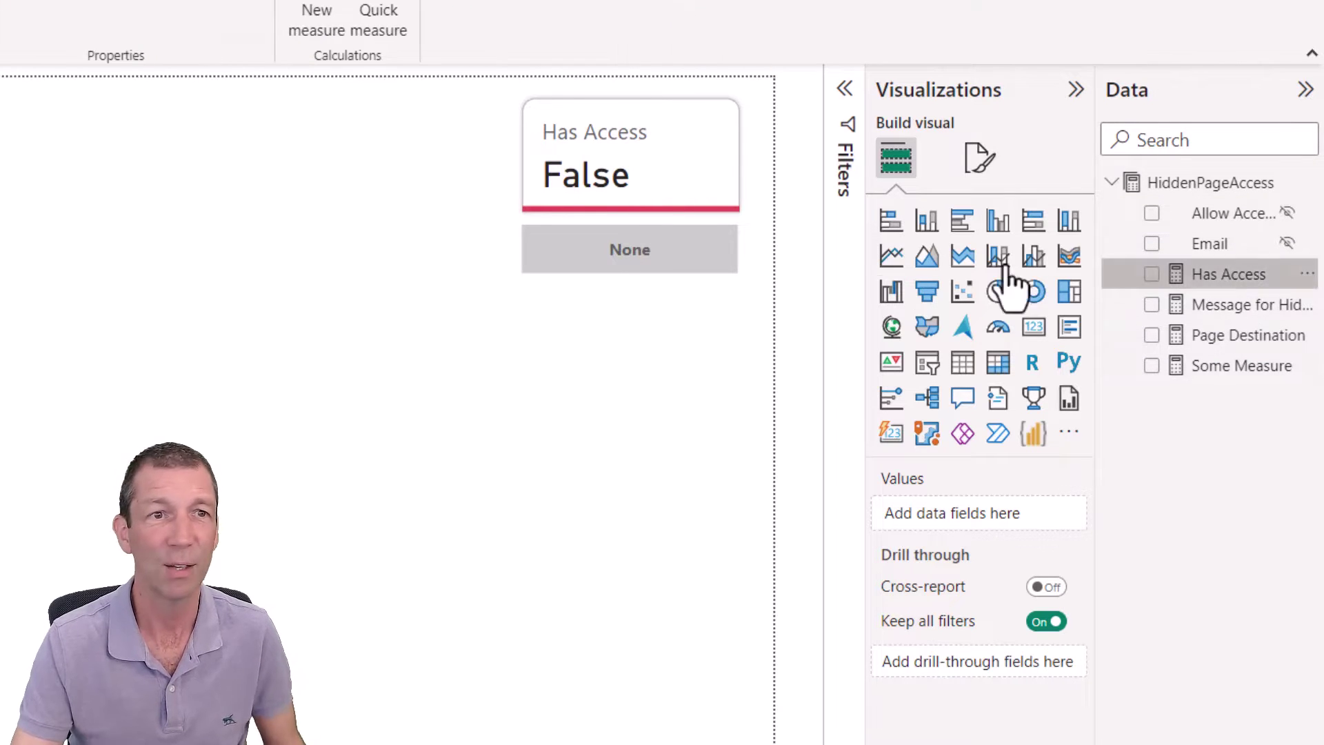
pyautogui.scroll(2, 5, 182)
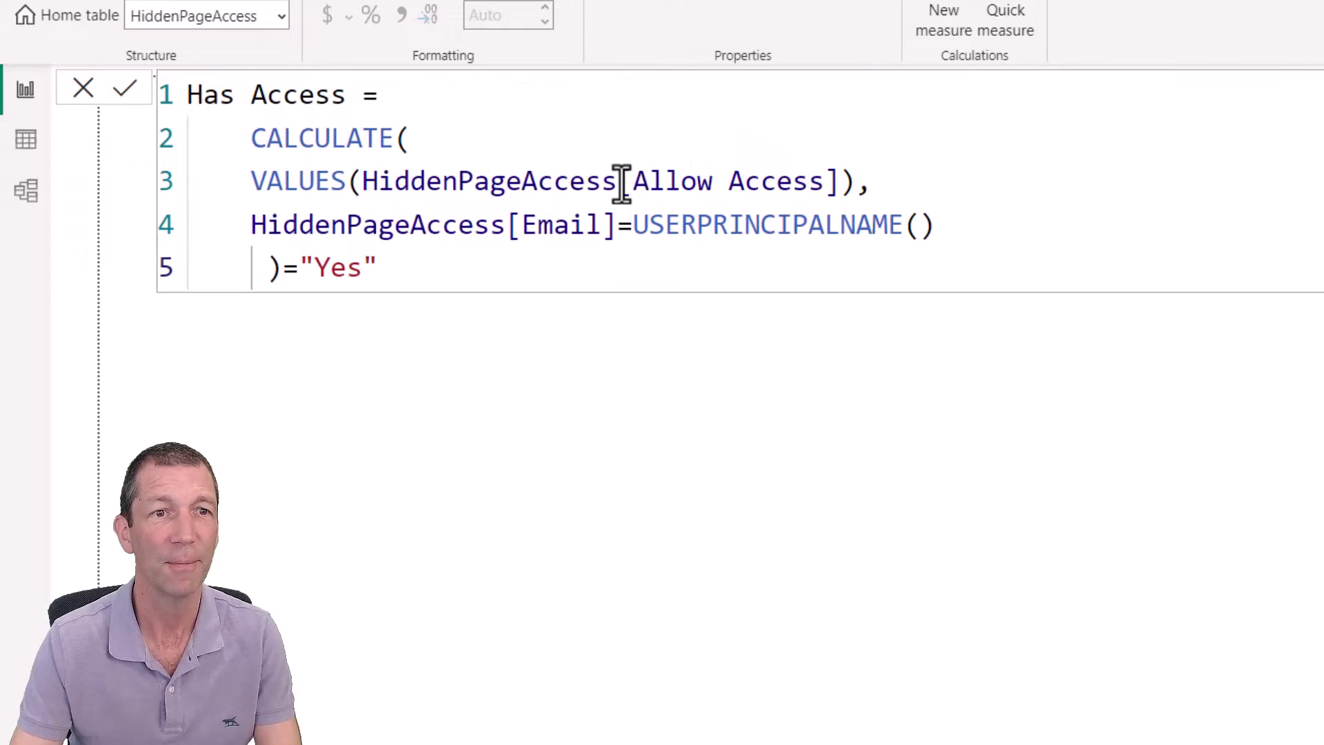
pyautogui.scroll(1, 621, 182)
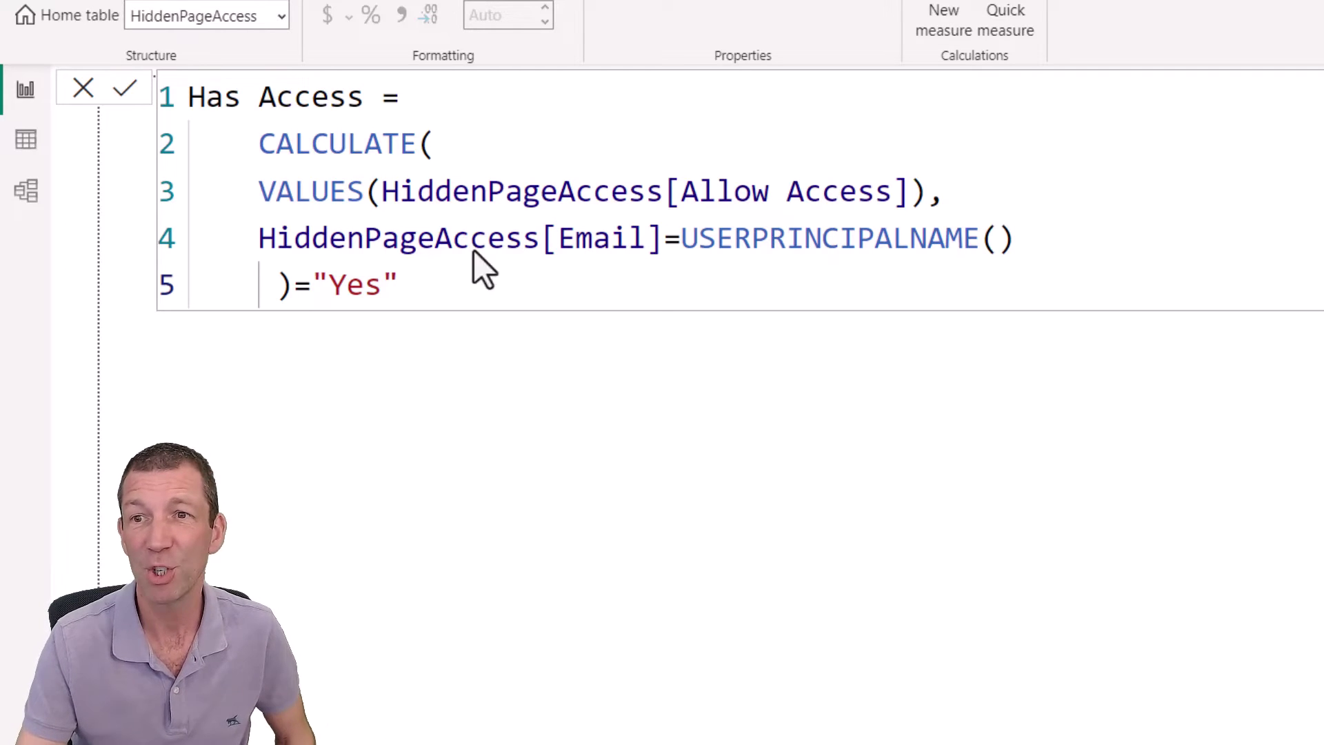
# - Open the HiddenPageAccess table in Table view and select its Email column
pyautogui.click(25, 140)
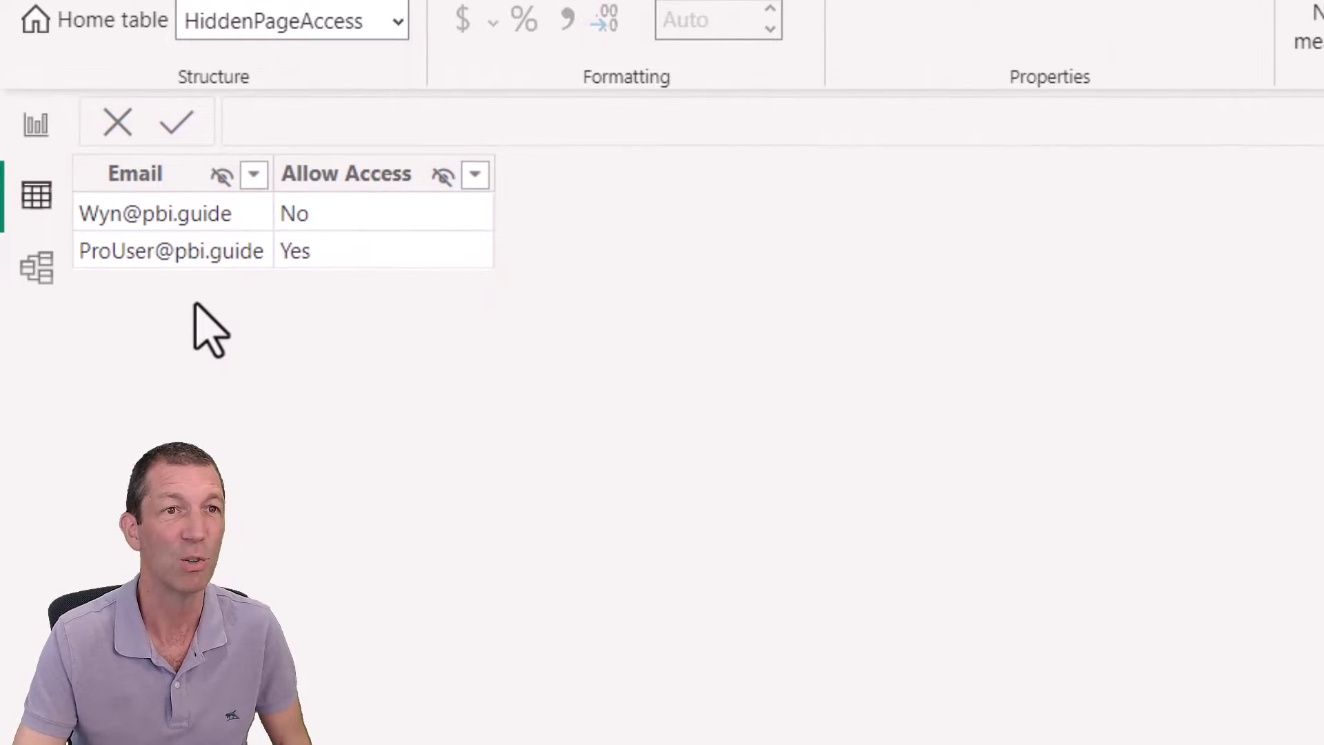
pyautogui.click(129, 280)
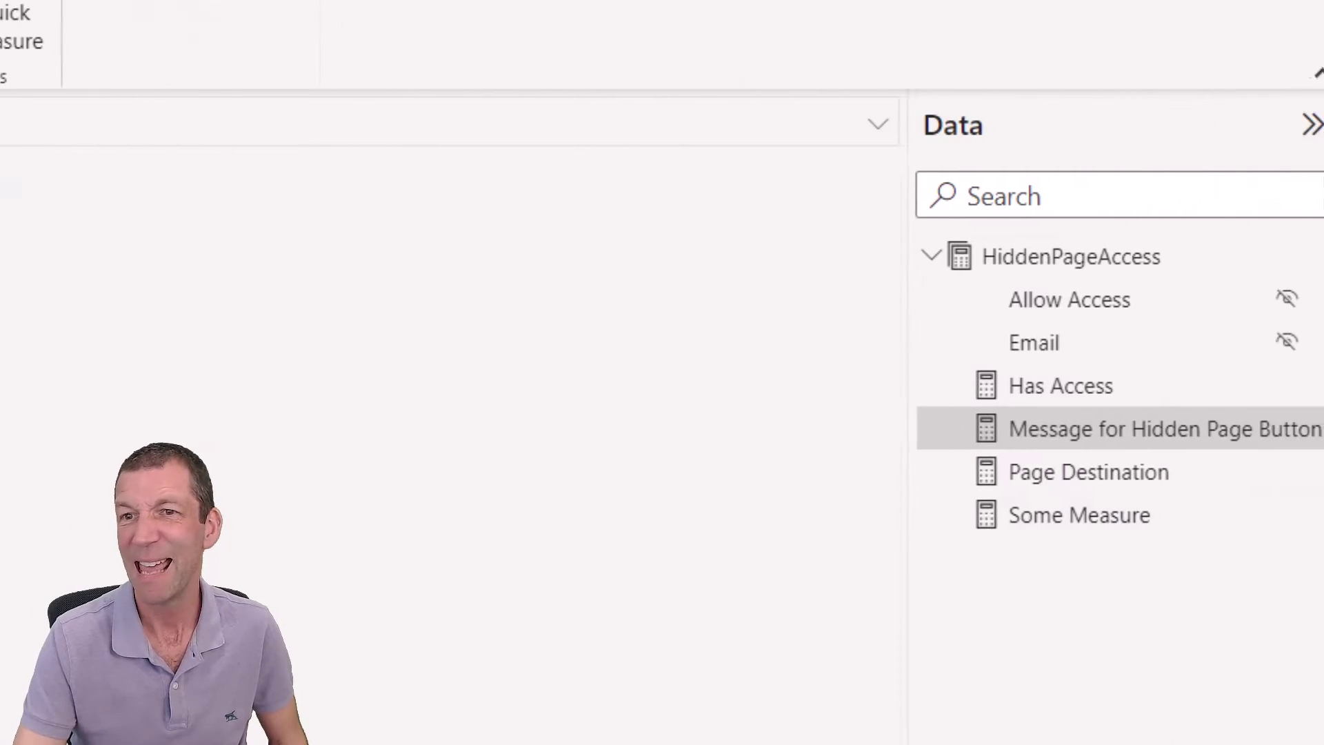
pyautogui.rightClick(1116, 257)
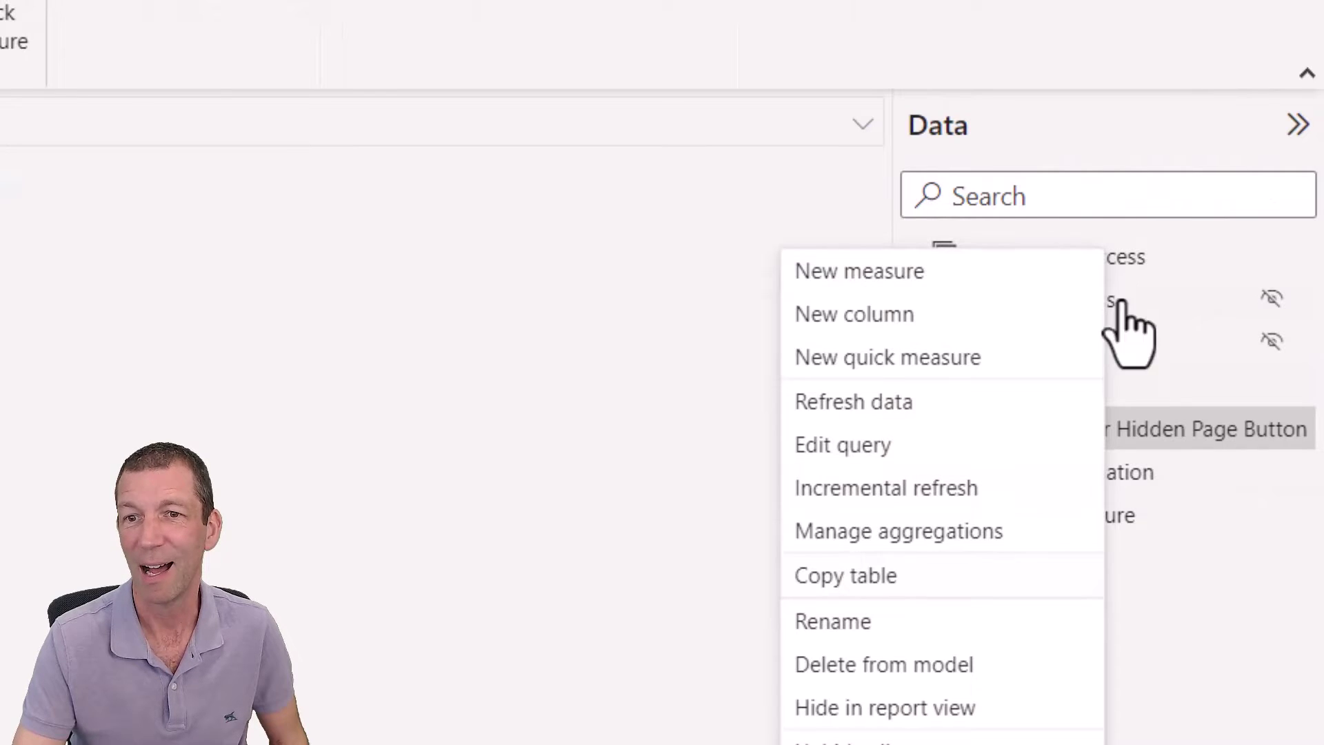
pyautogui.click(1253, 606)
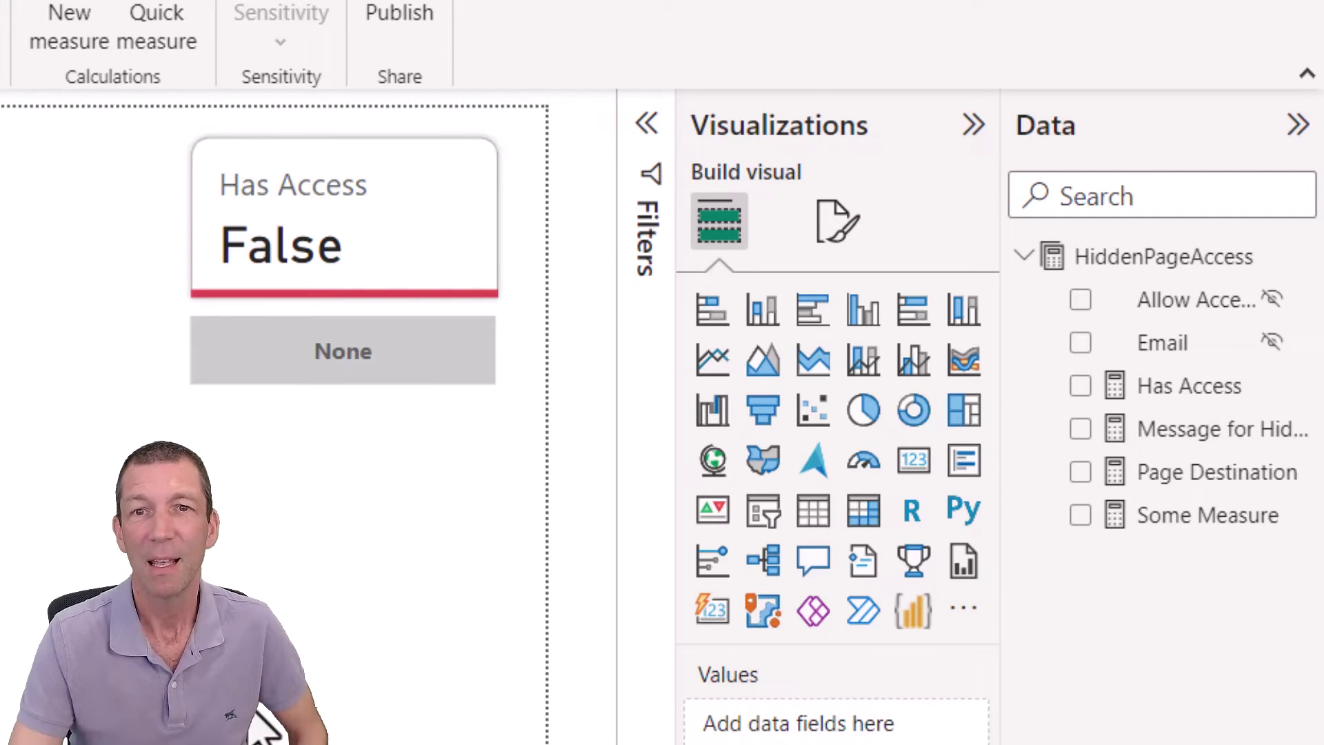
# - Show the Has Access formula above the HiddenPageAccess grid of emails and Yes/No flags
pyautogui.click(1184, 399)
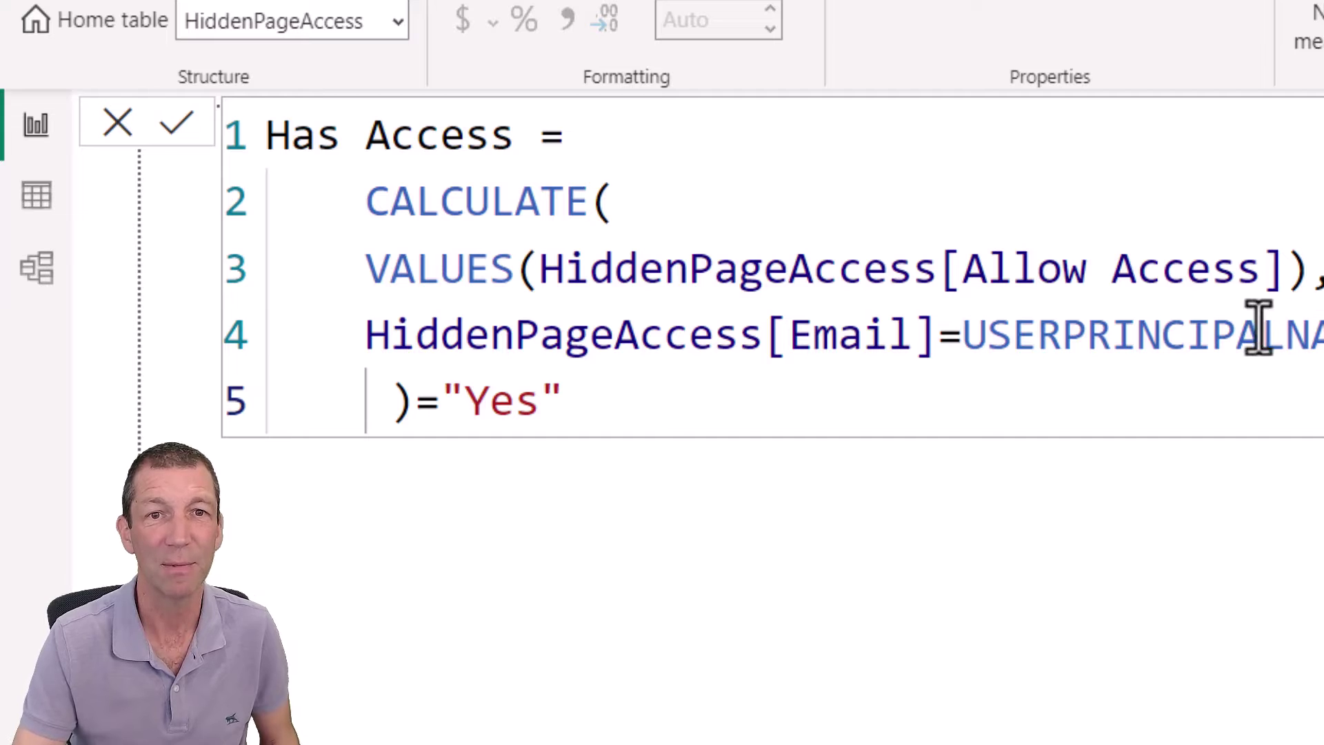
pyautogui.click(38, 205)
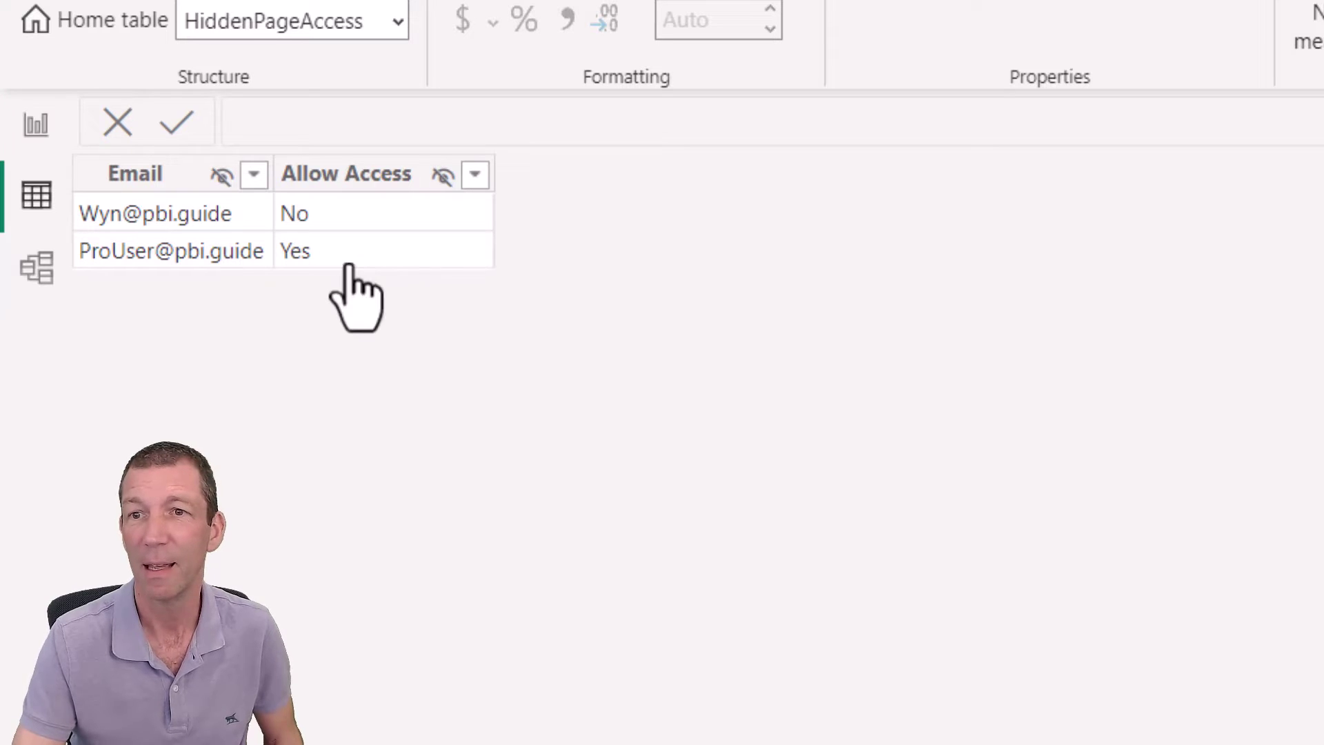
pyautogui.write('Message for Hidden Page Button = IF([Has Access], "Click to See Visuals","Blank Page")')
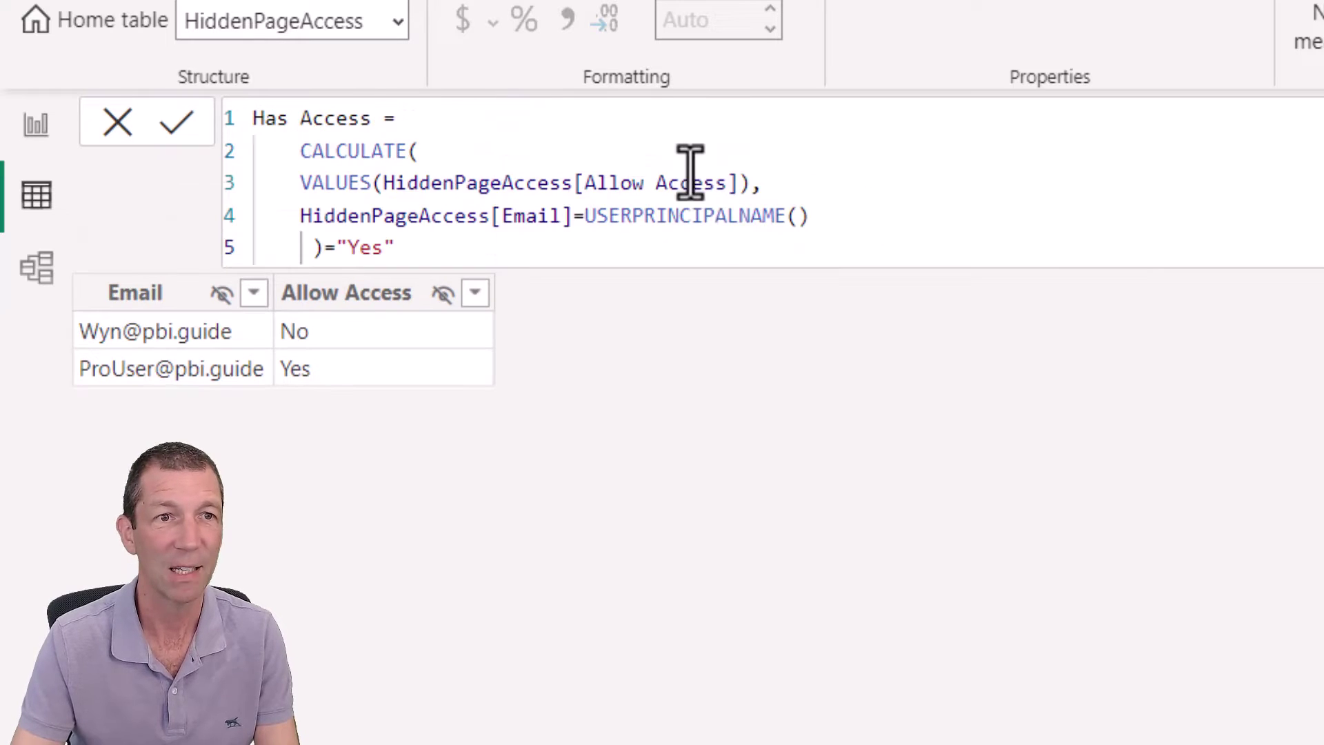
# - Return to the report page where Has Access reads False above the None button
pyautogui.scroll(3, 688, 170)
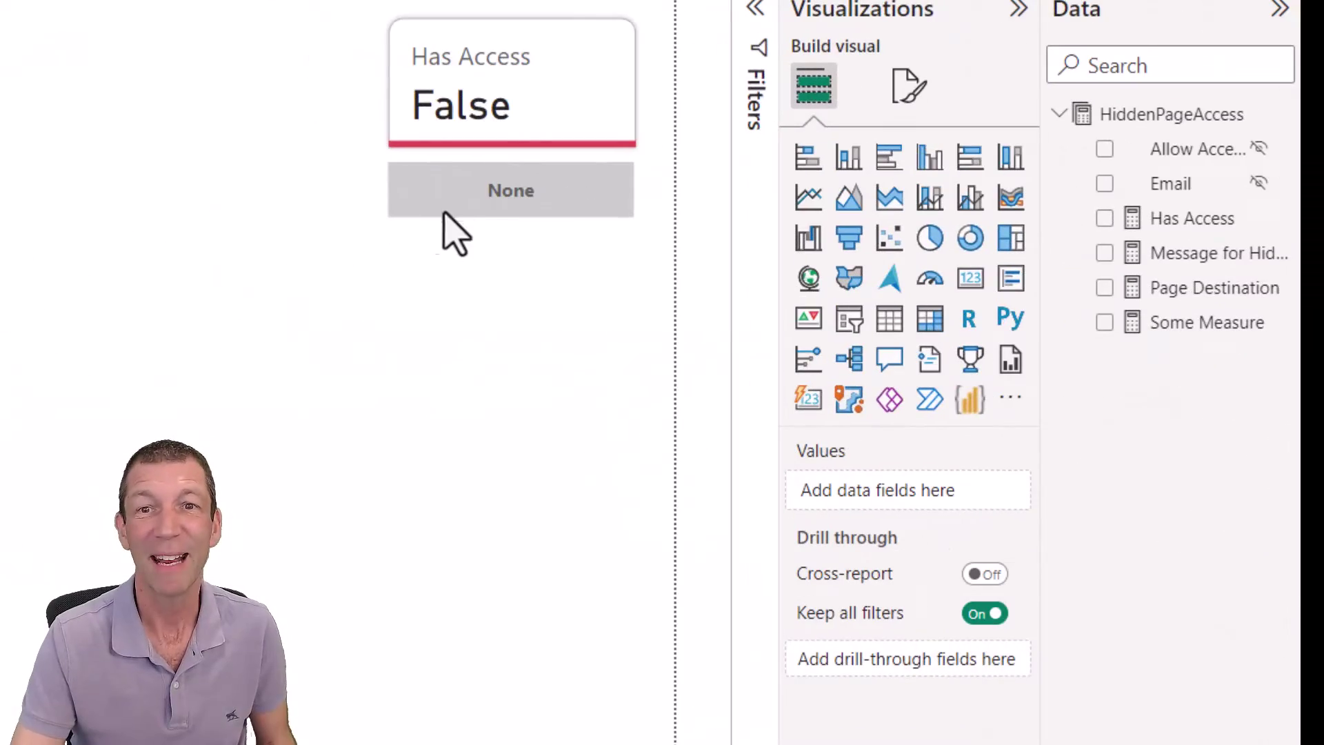
# - Verify the navigation button's Destination uses Field value set to the Page Destination measure
pyautogui.click(456, 208)
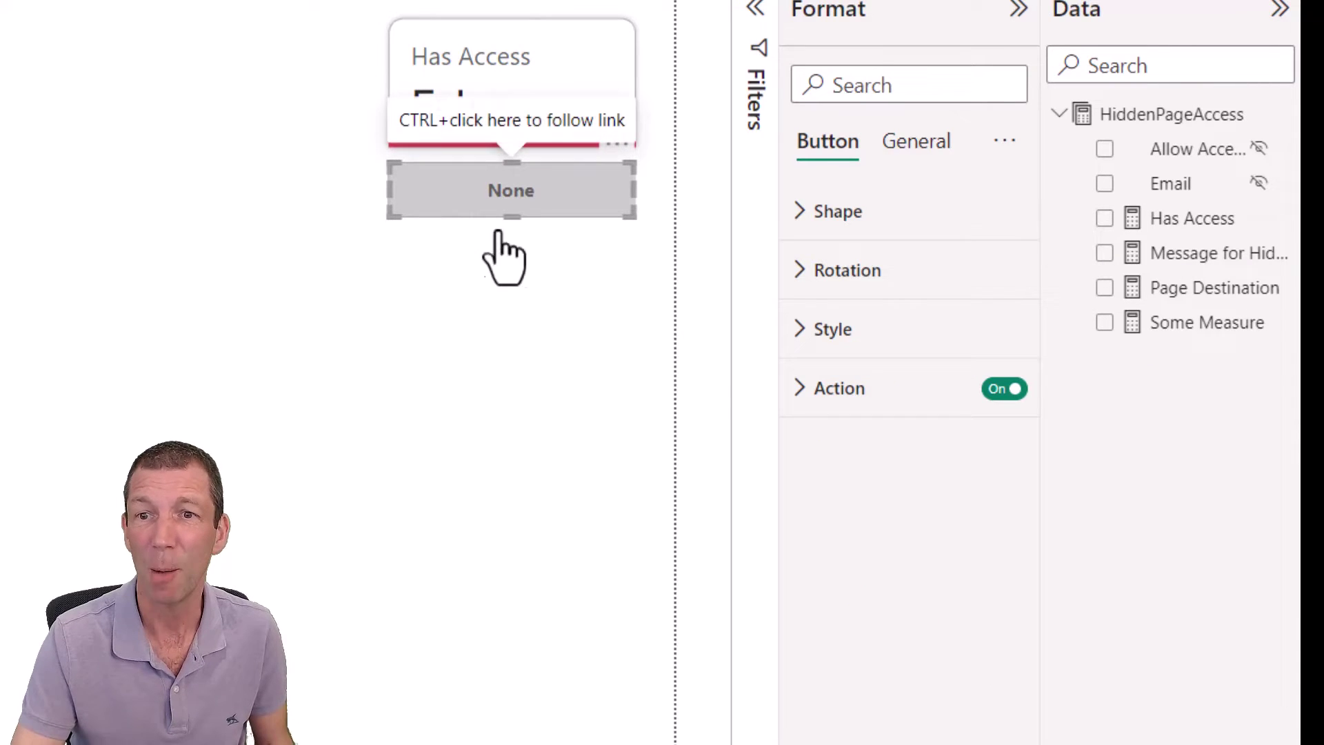
pyautogui.click(798, 413)
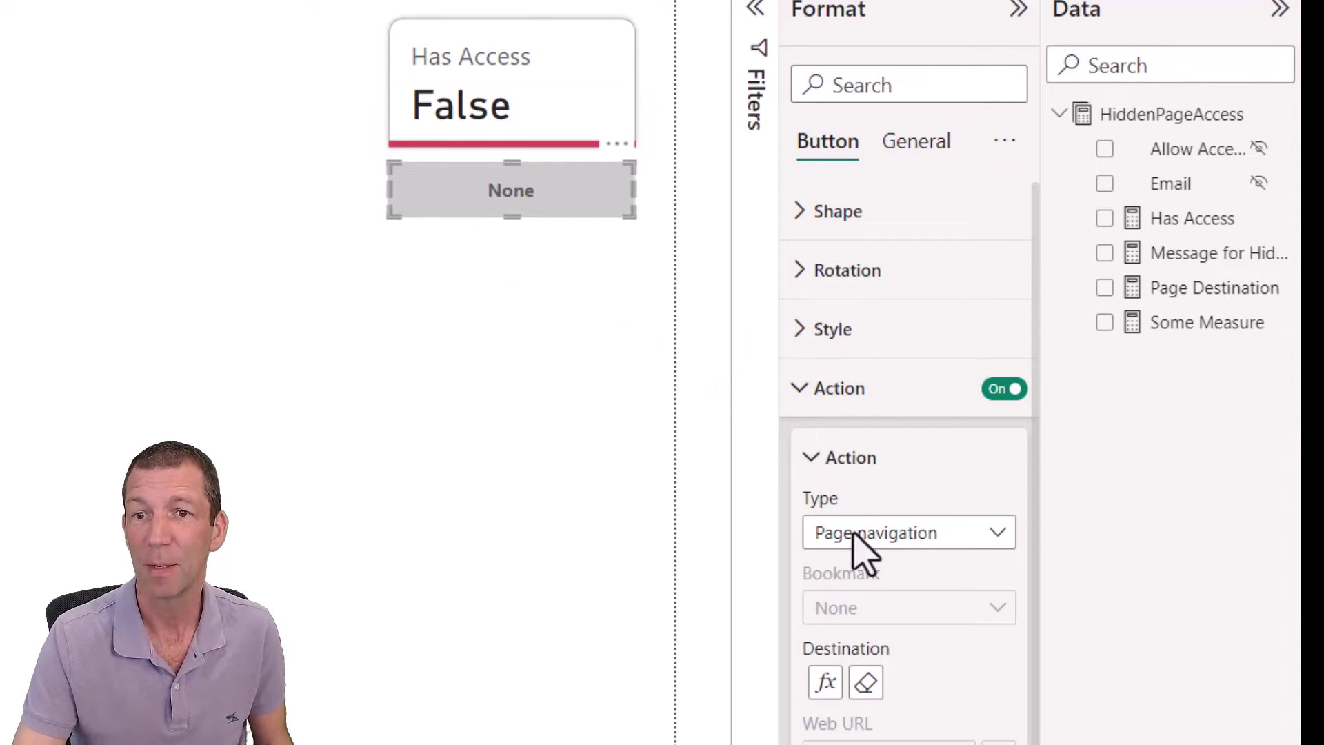
pyautogui.click(825, 682)
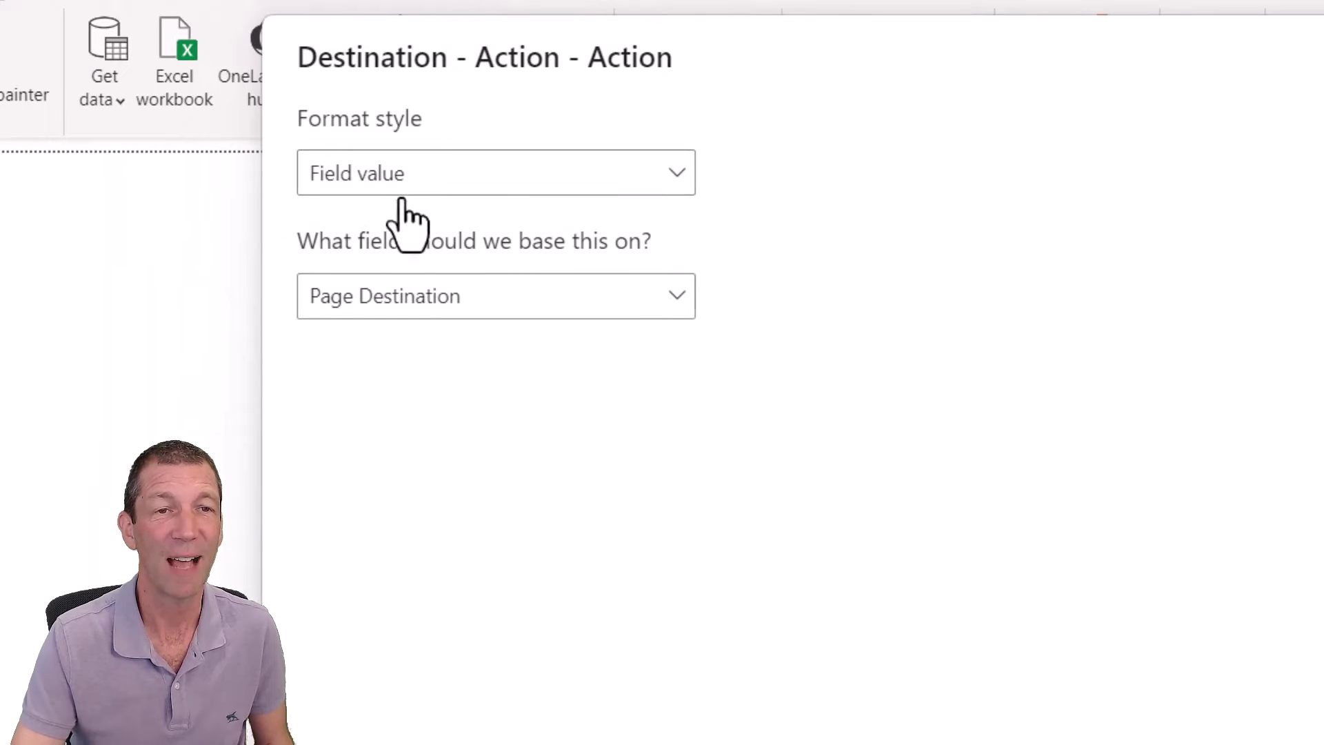
pyautogui.click(424, 298)
pyautogui.click(424, 301)
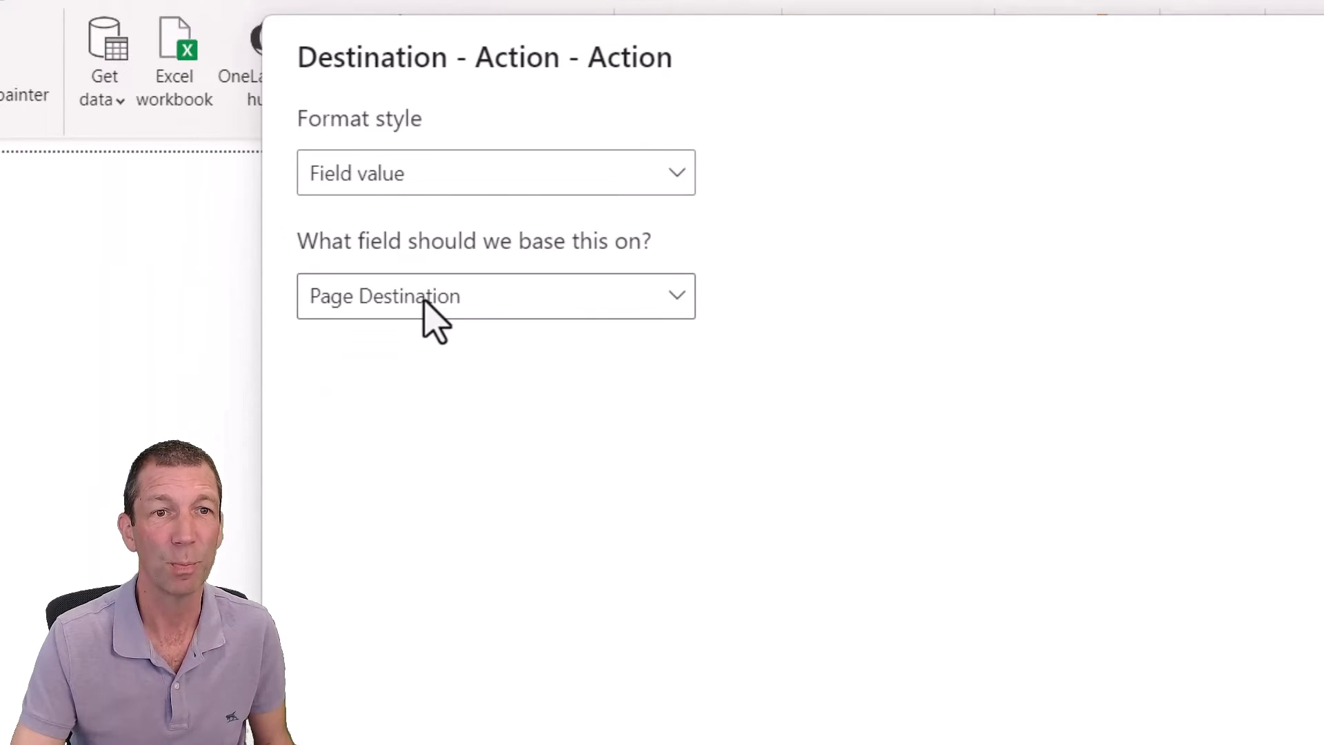
pyautogui.click(424, 301)
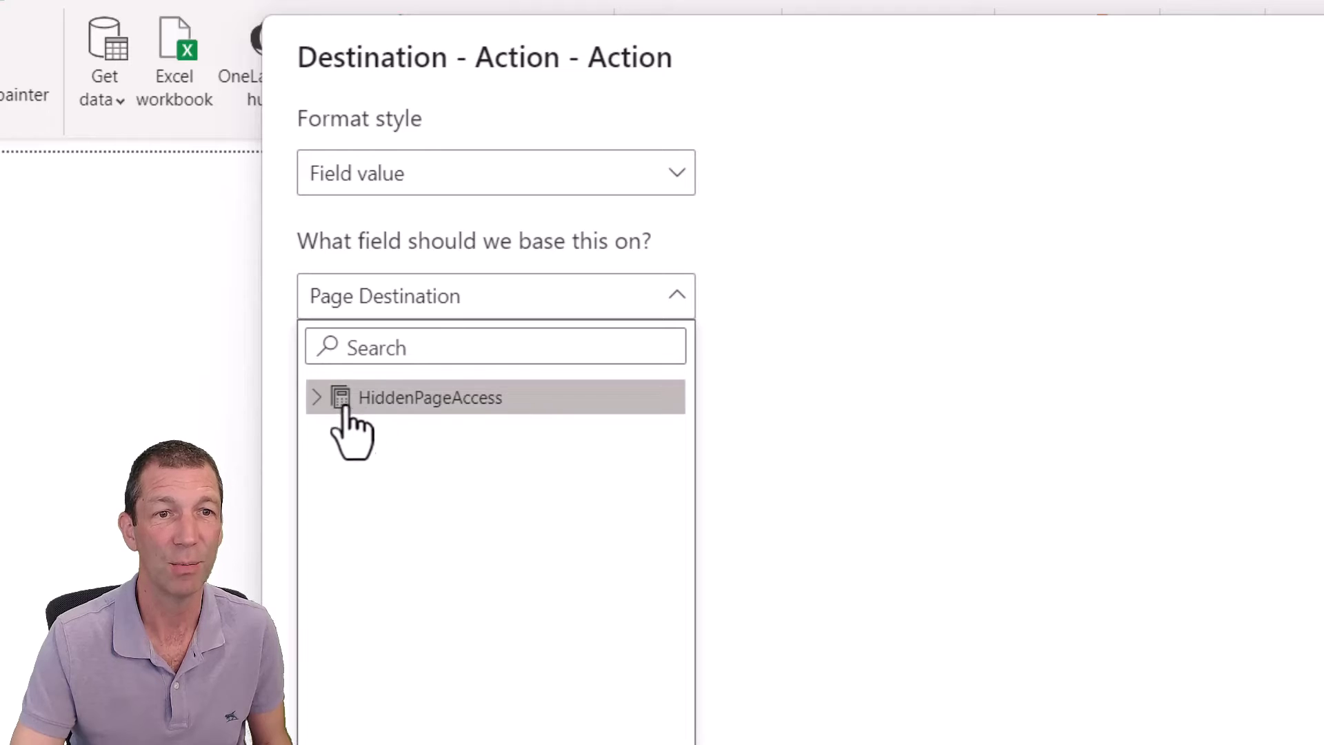
pyautogui.click(314, 398)
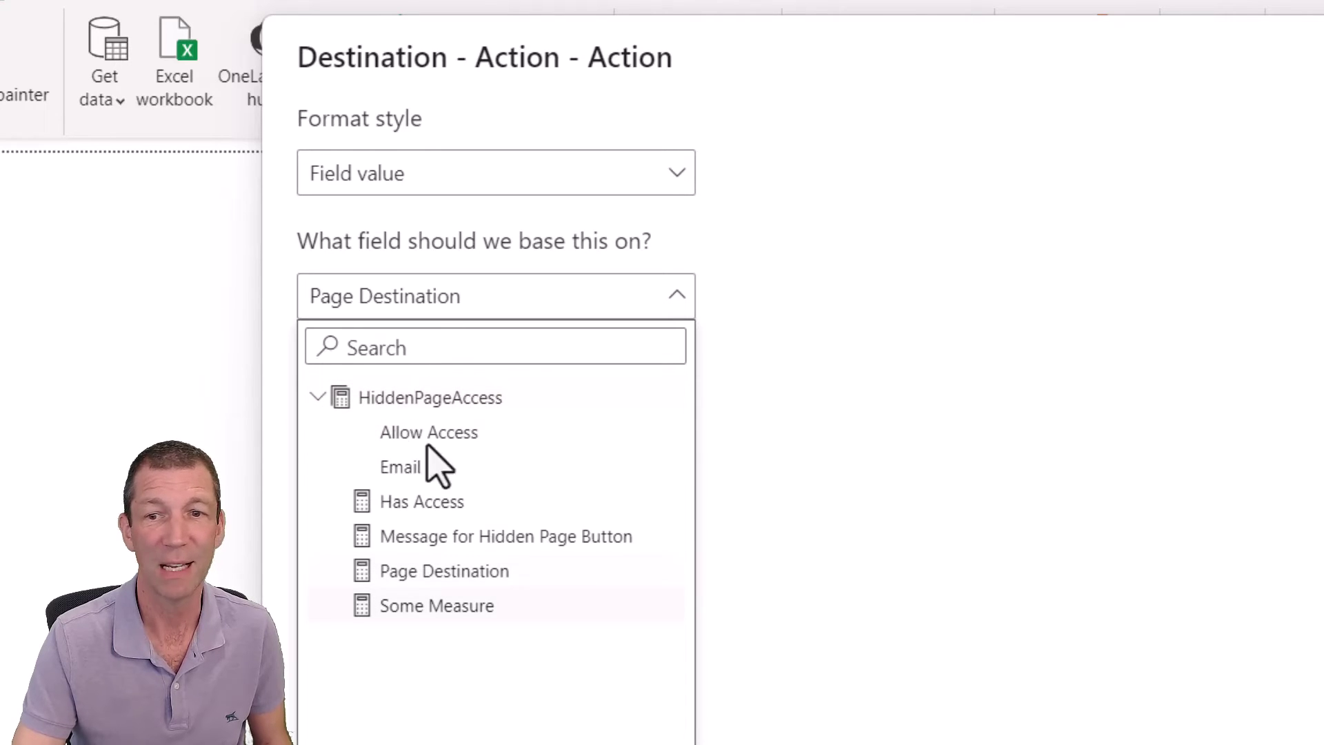
pyautogui.press('Escape')
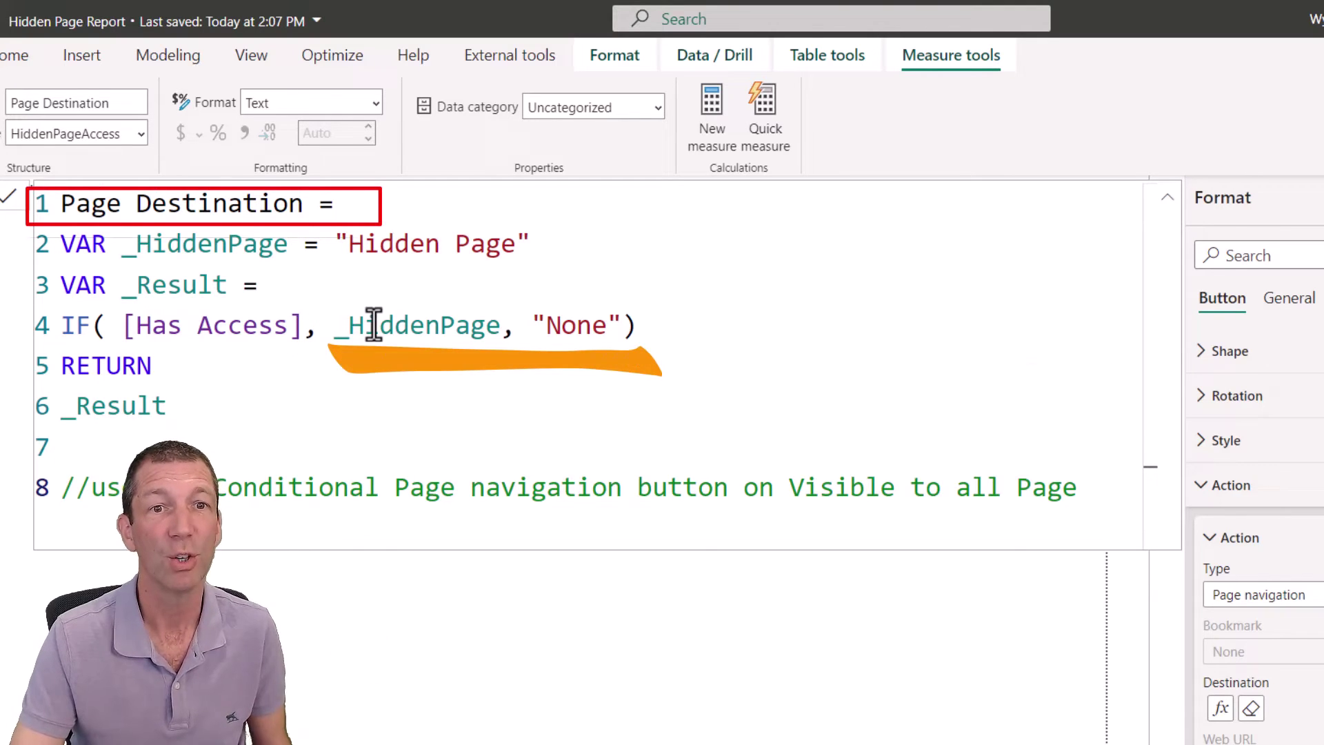
# - Close the Page Destination formula and select the None button on the canvas
pyautogui.click(742, 688)
pyautogui.click(1015, 352)
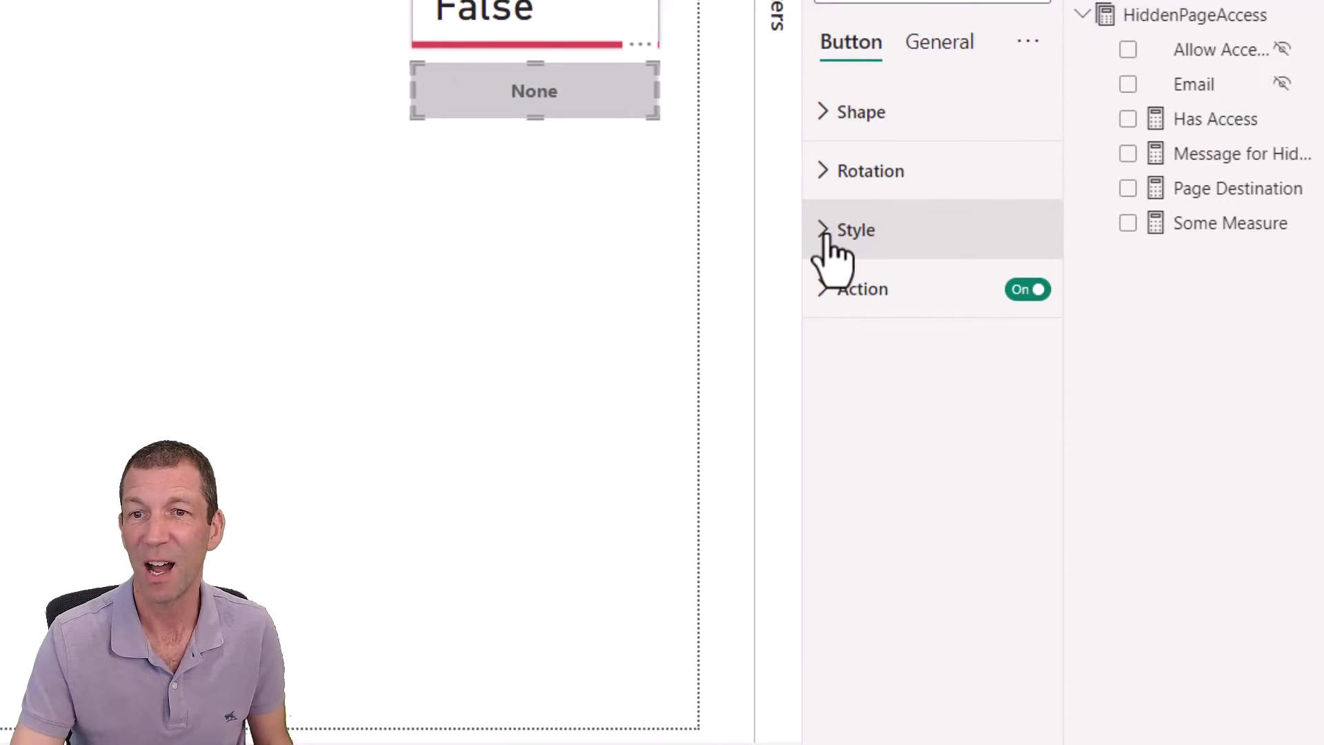
# - Confirm the button's Style text is driven by Field value: Page Destination
pyautogui.click(833, 235)
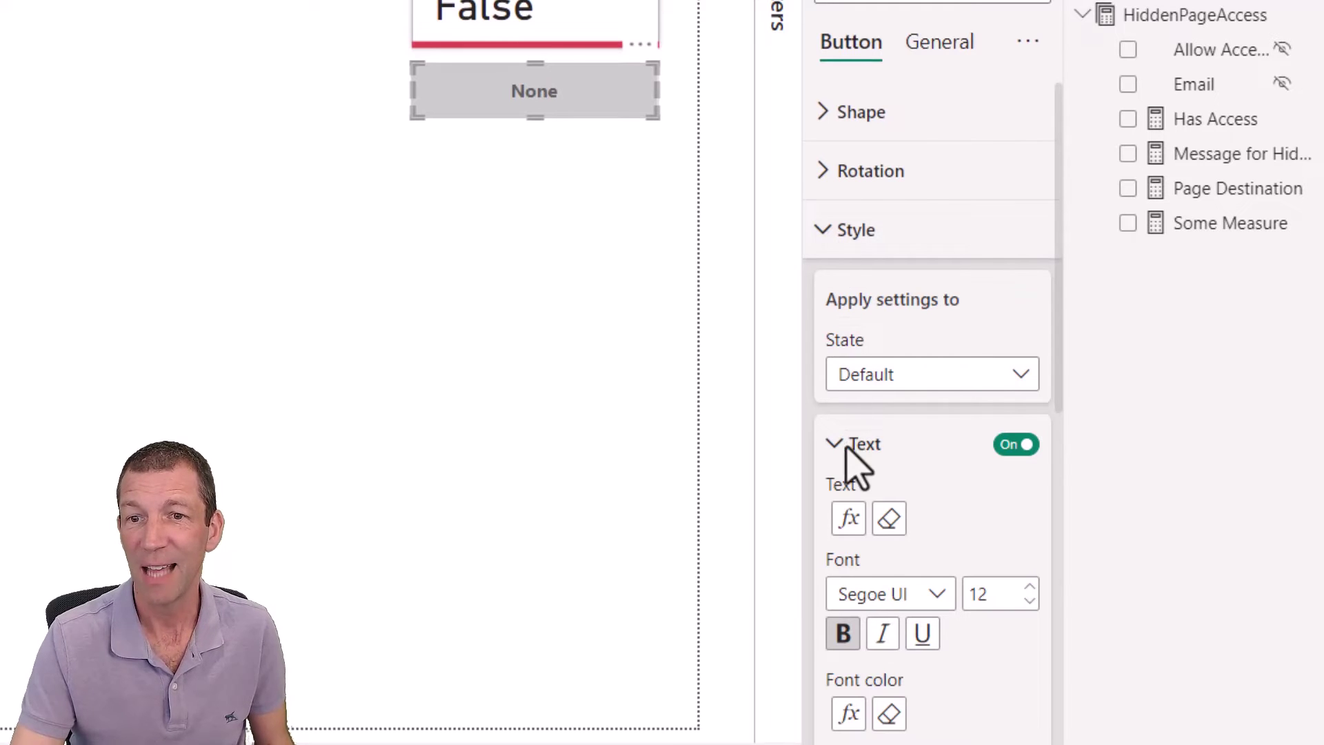
pyautogui.click(852, 525)
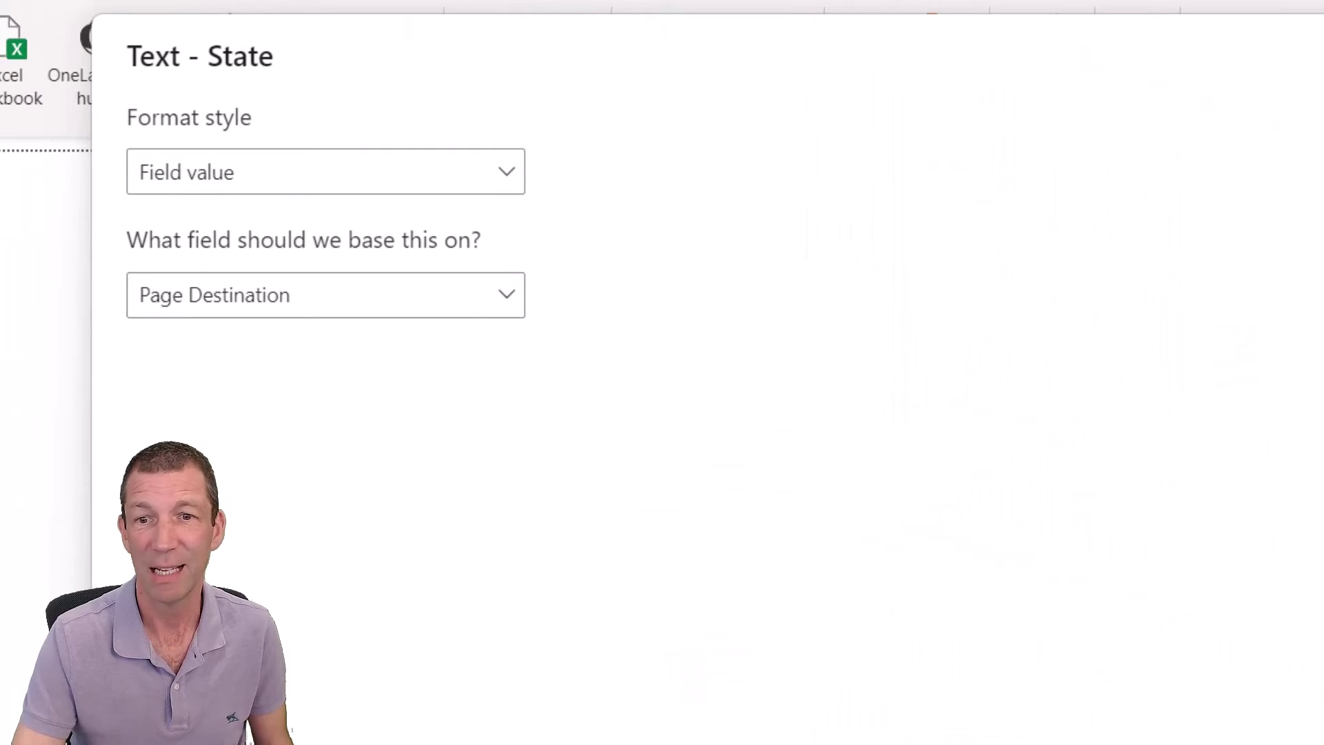
pyautogui.press('Return')
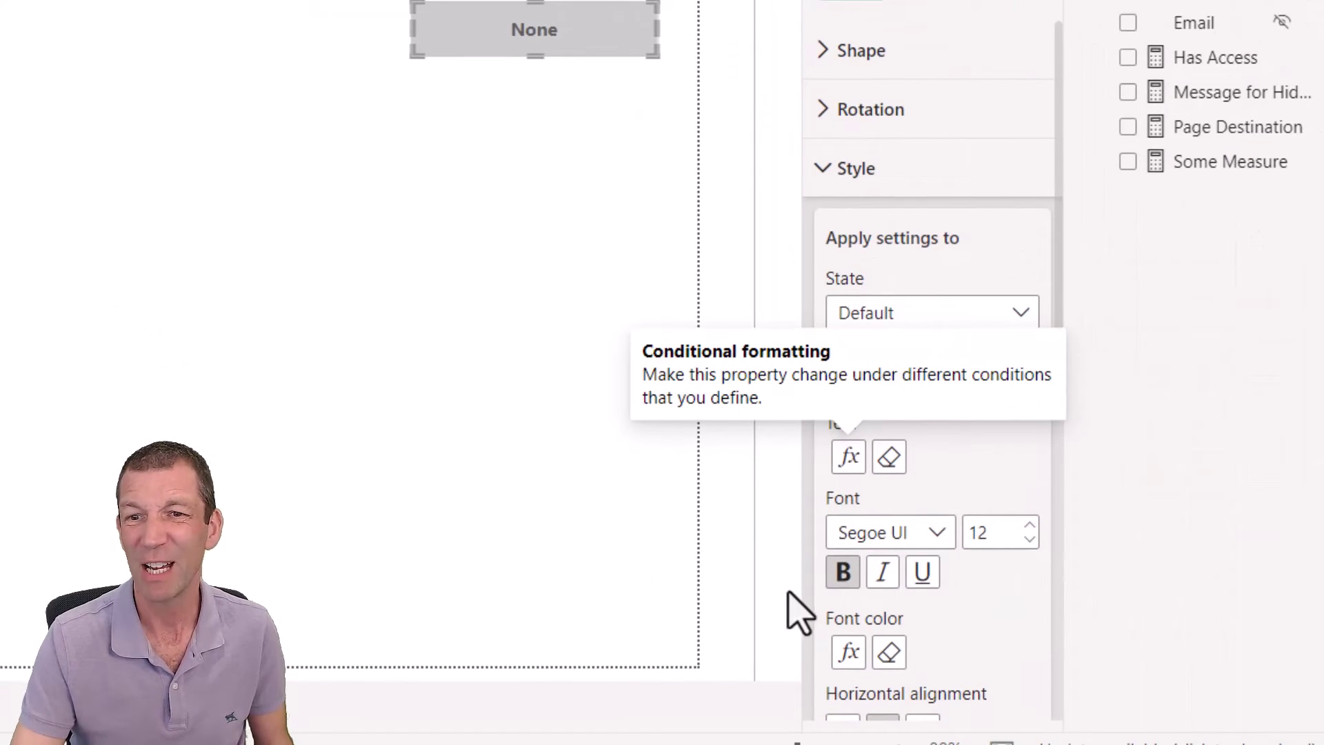
# - Review the fill colour rules on Page Destination (grey for None), then deselect the button
pyautogui.scroll(-8, 924, 318)
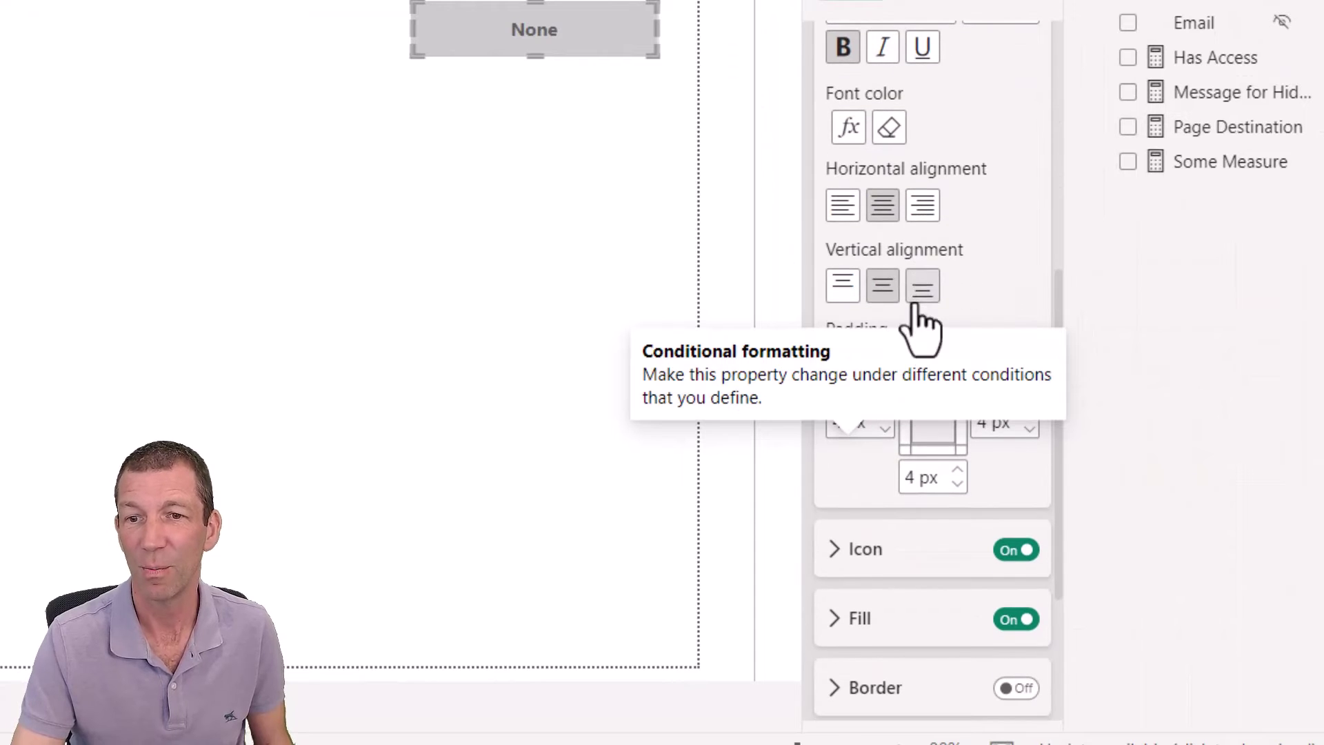
pyautogui.click(876, 628)
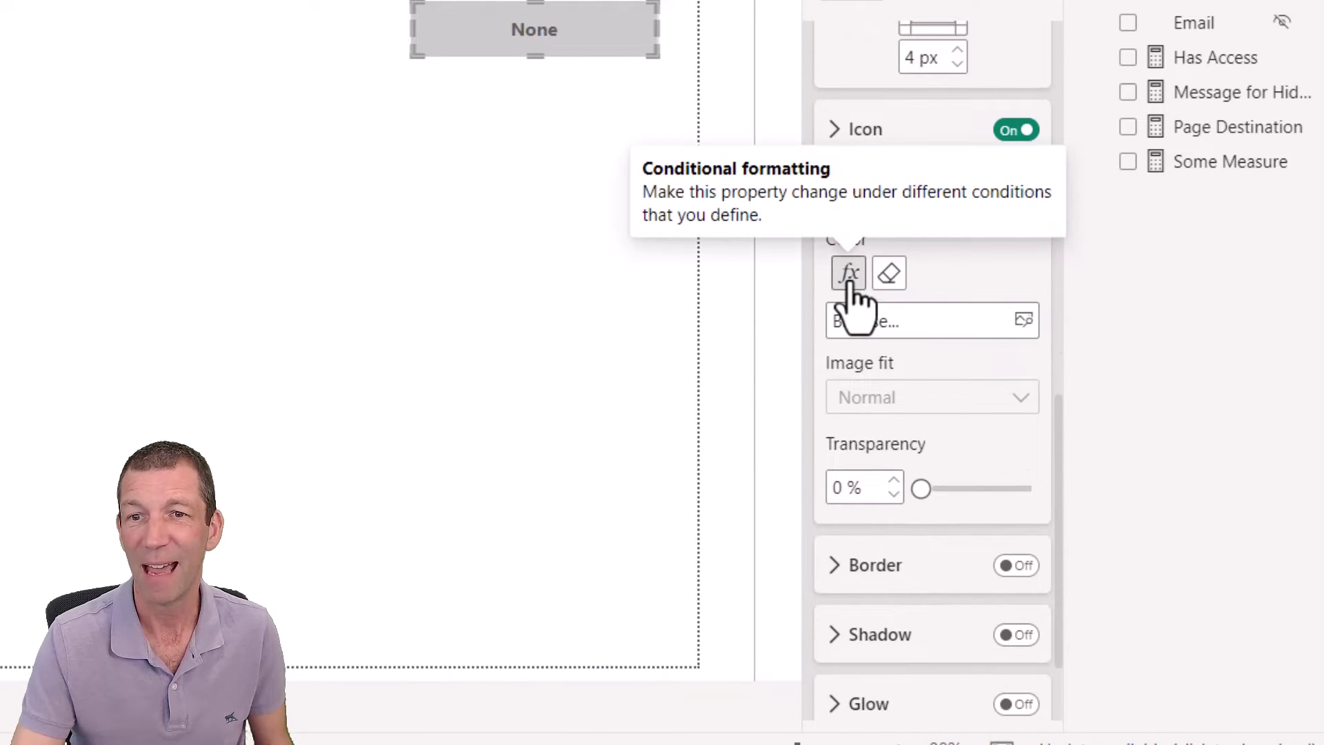
pyautogui.click(849, 273)
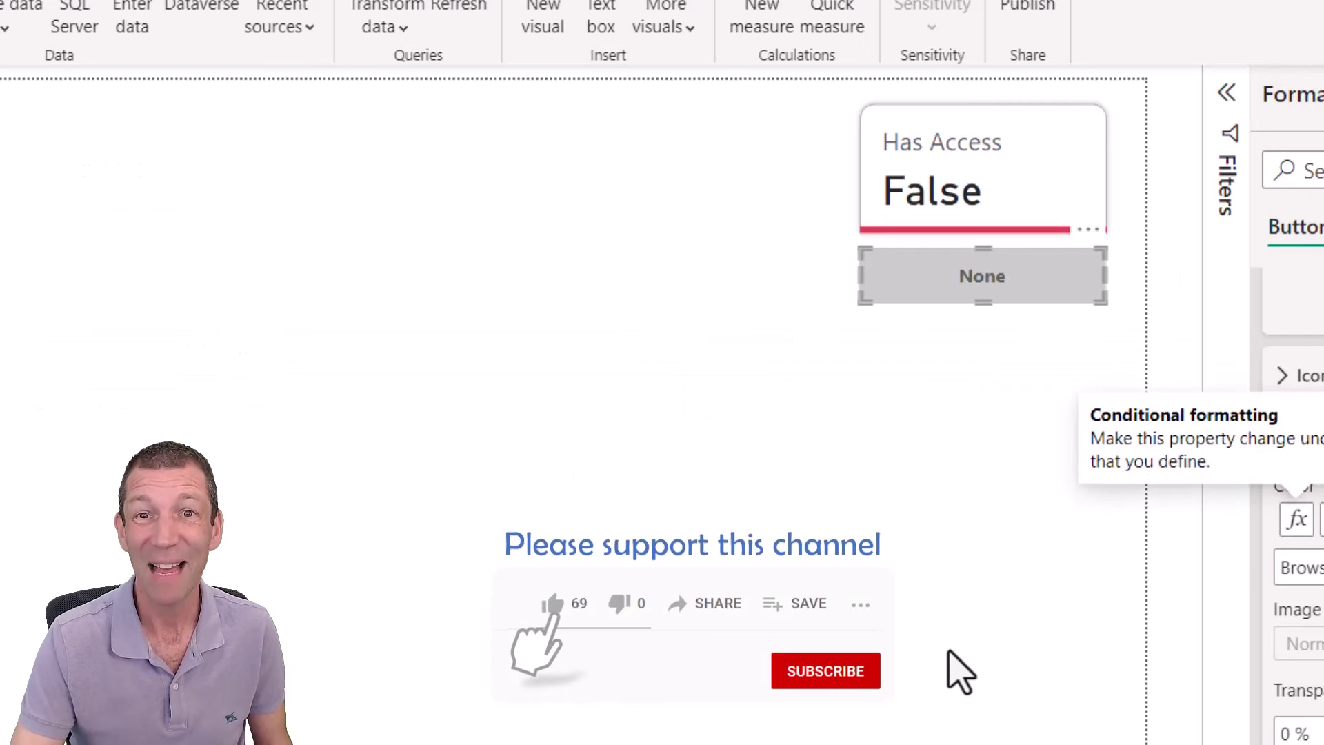
pyautogui.click(962, 672)
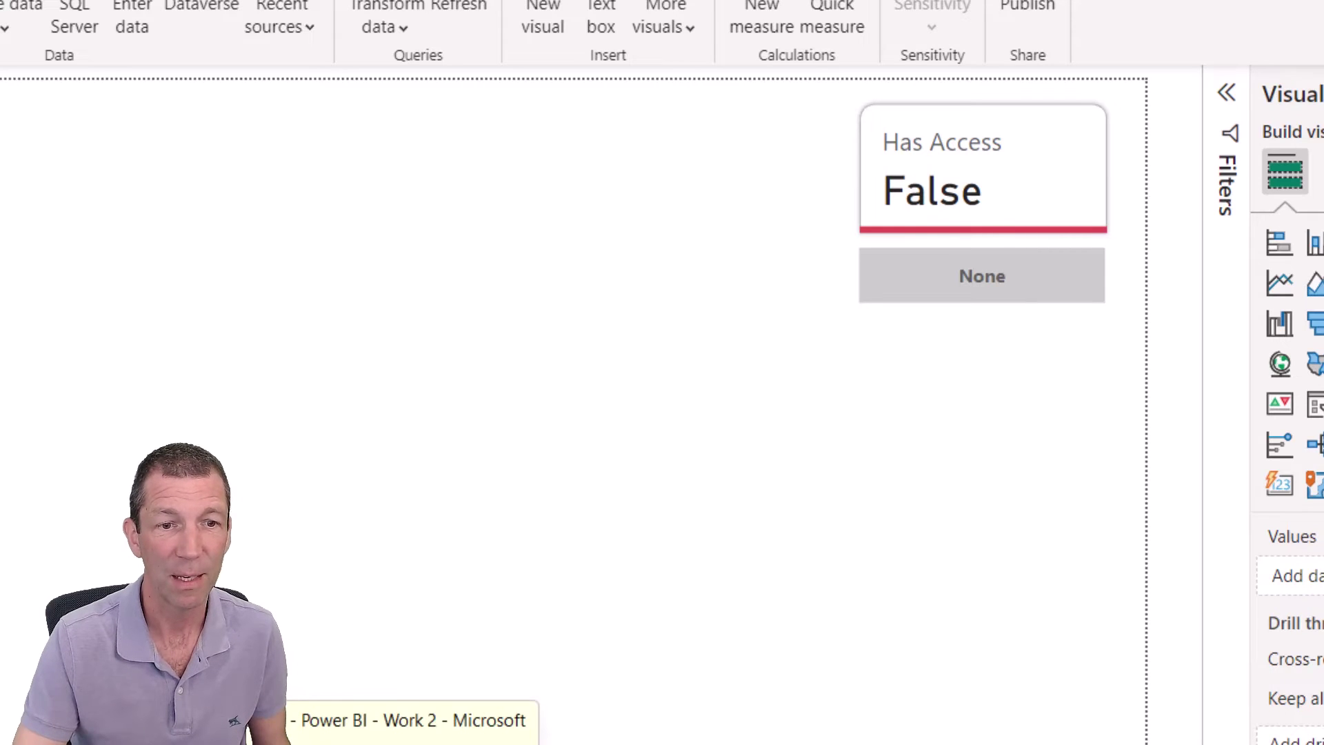
# - In the browser, None fails for the unauthorised account; the authorised account reaches Hidden Page from Visible to all
pyautogui.click(412, 720)
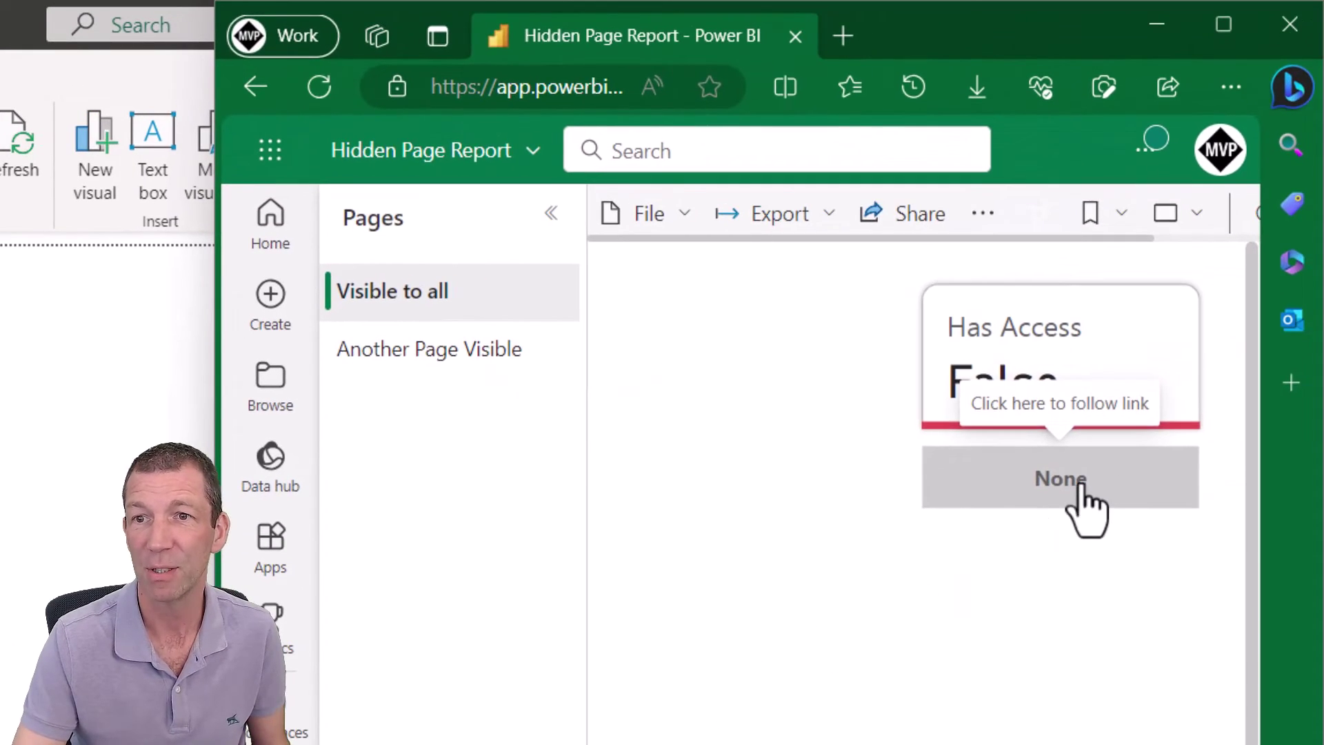
pyautogui.click(1080, 487)
pyautogui.click(909, 735)
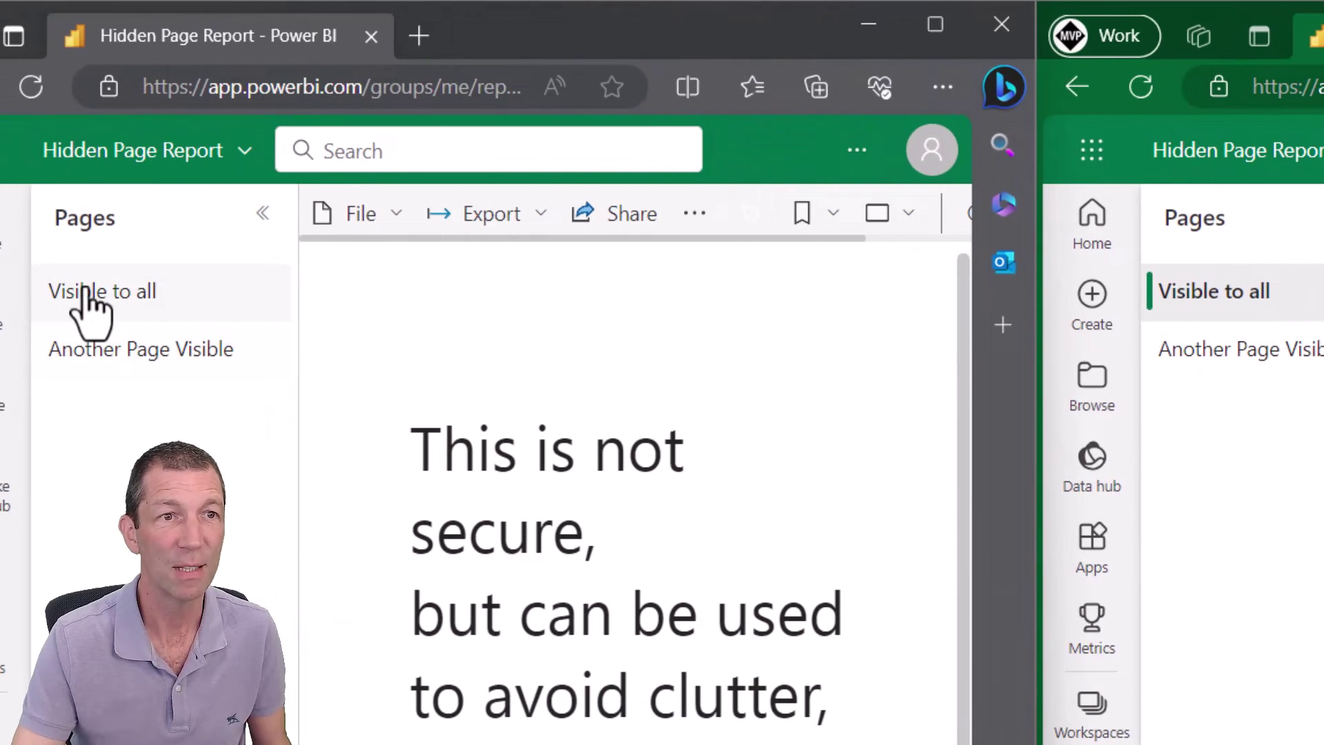
pyautogui.click(84, 290)
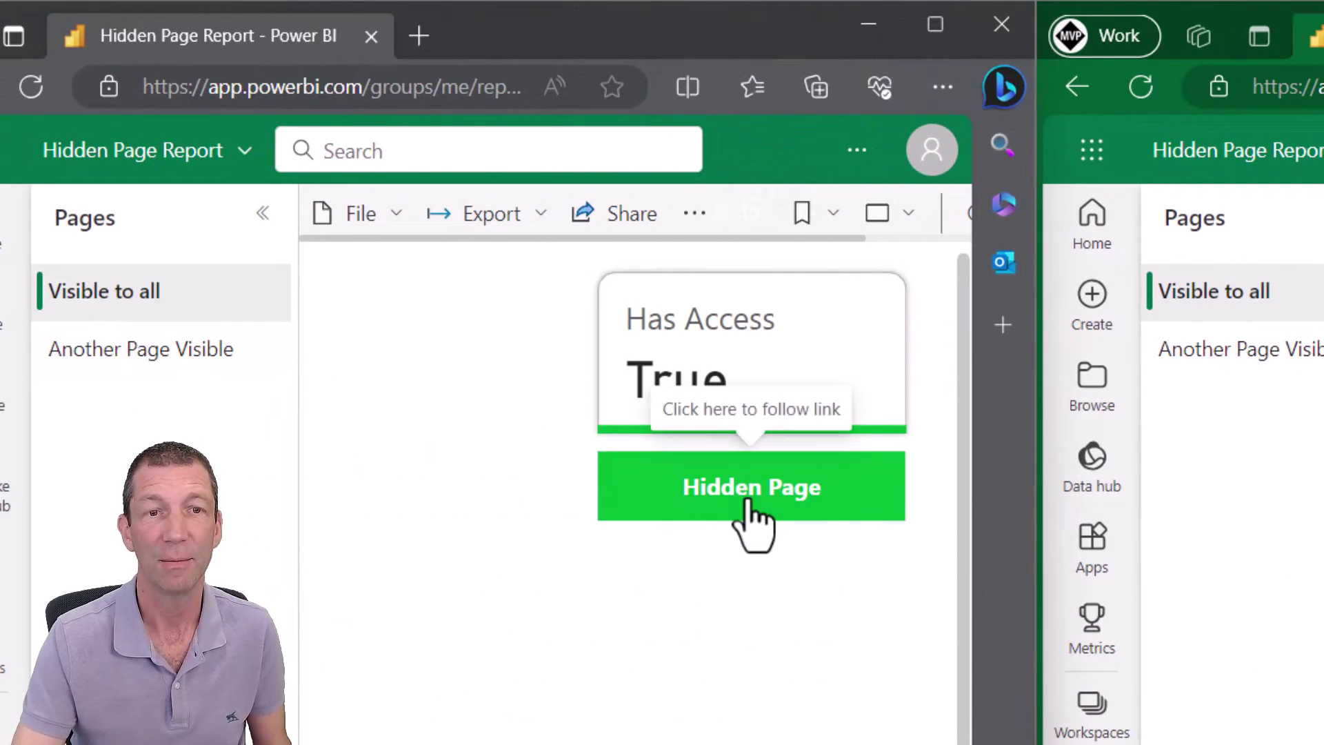
pyautogui.click(748, 502)
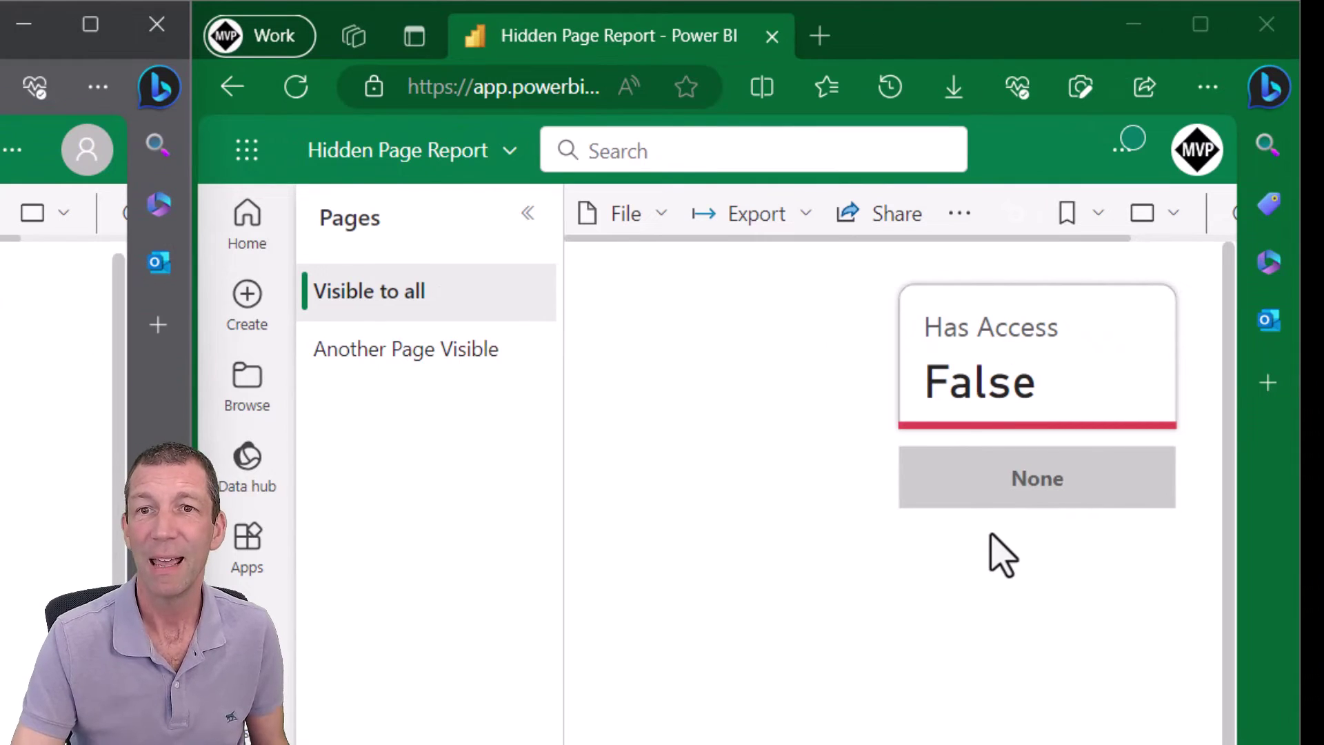
# - Export the report as a PowerPoint with embedded images, downloading Hidden Page Report.pptx
pyautogui.click(773, 221)
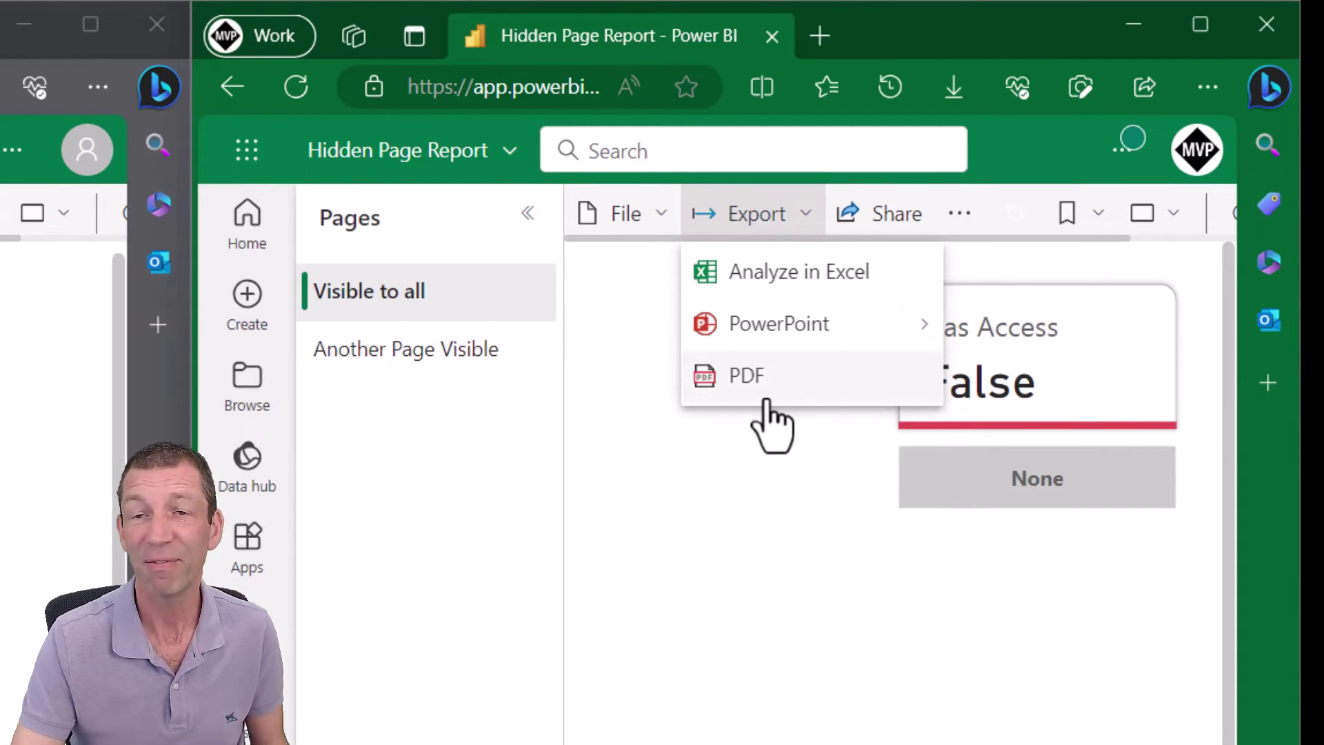
pyautogui.moveTo(814, 325)
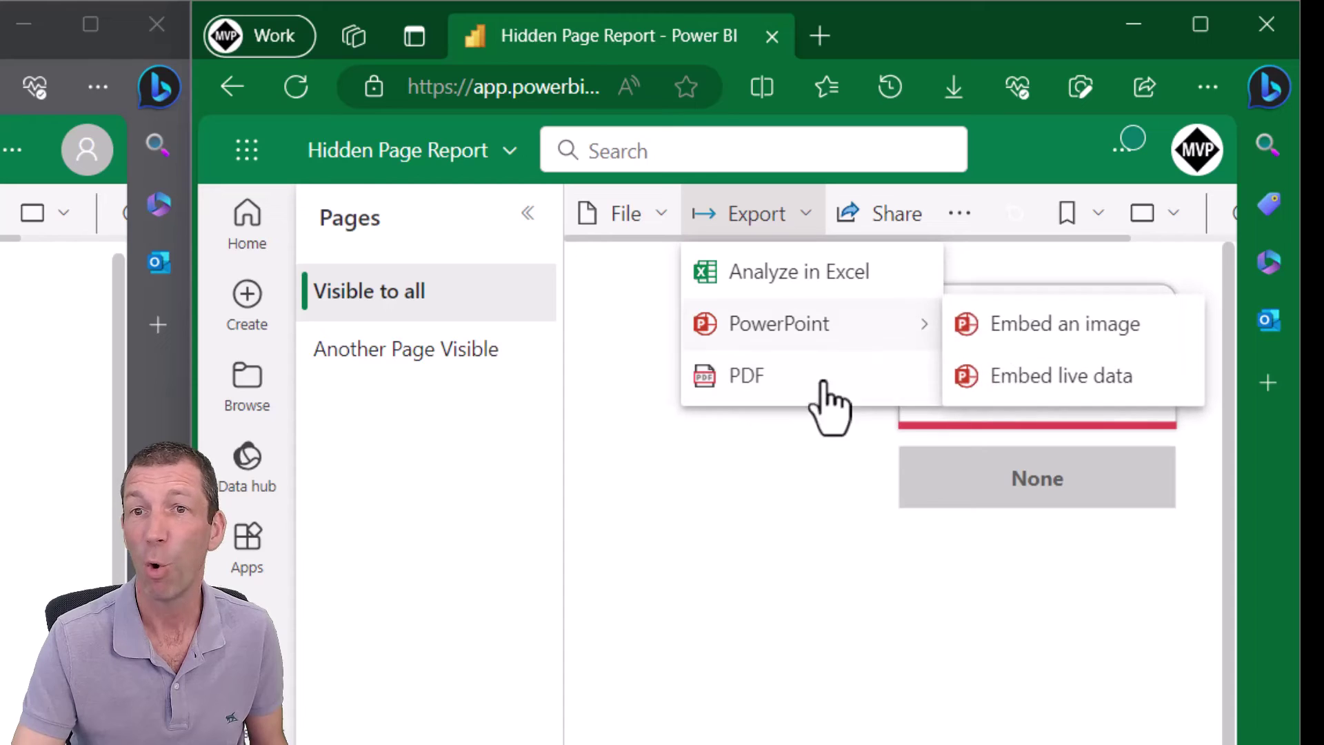
pyautogui.click(1021, 324)
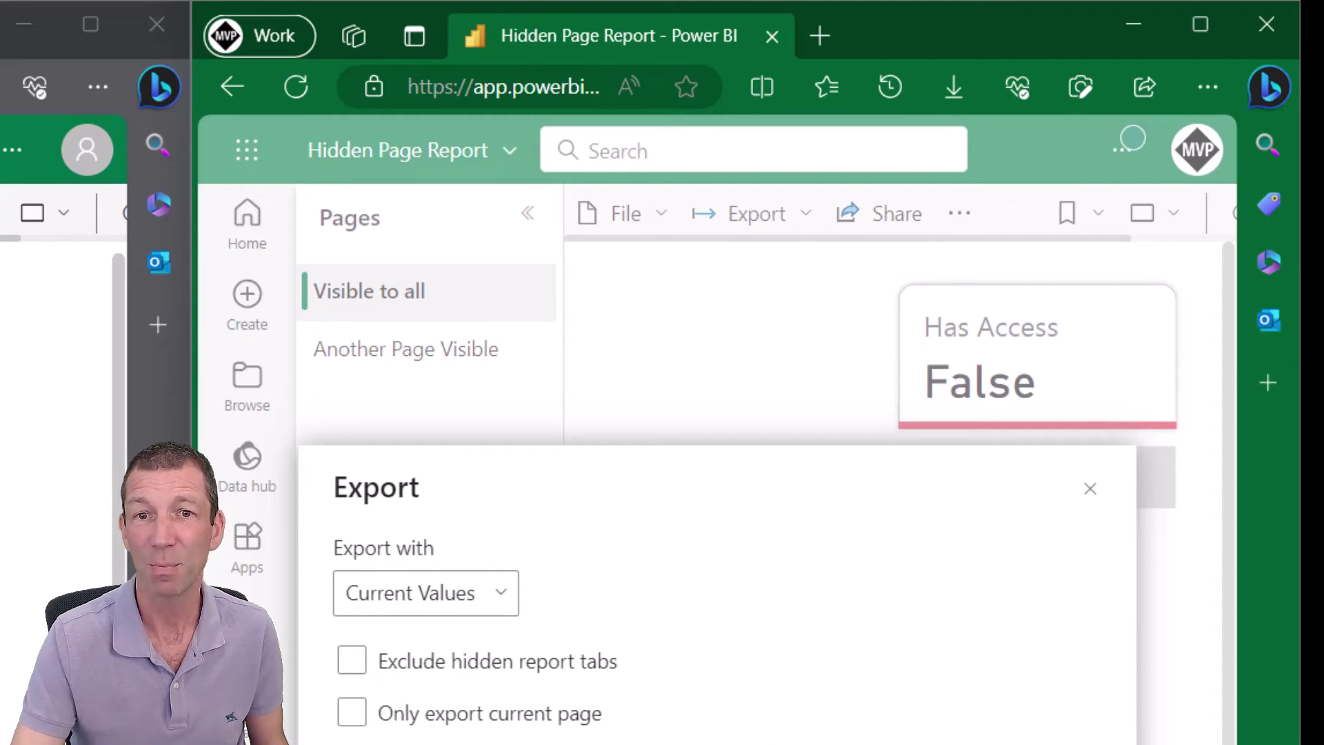
pyautogui.press('Return')
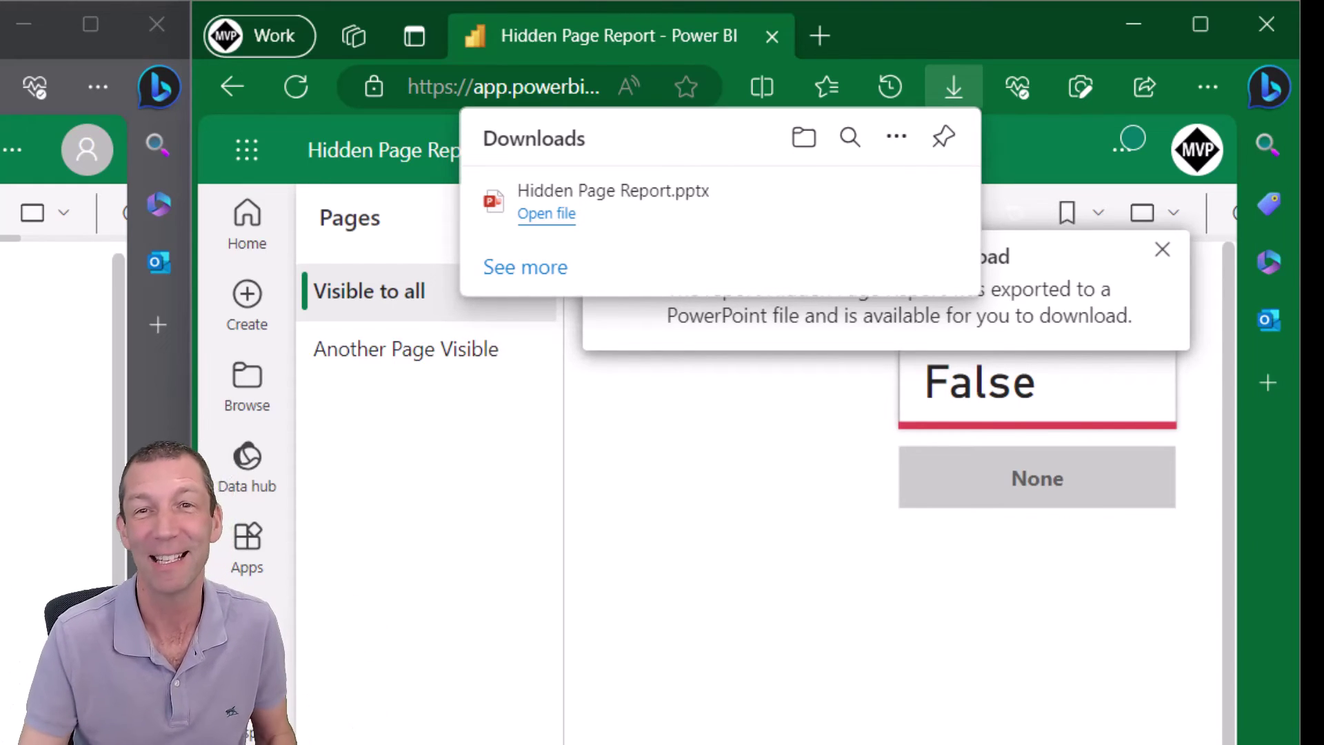
# - Open Hidden Page Report.pptx in PowerPoint and scroll the slides down to the Blank Page slide
pyautogui.click(558, 215)
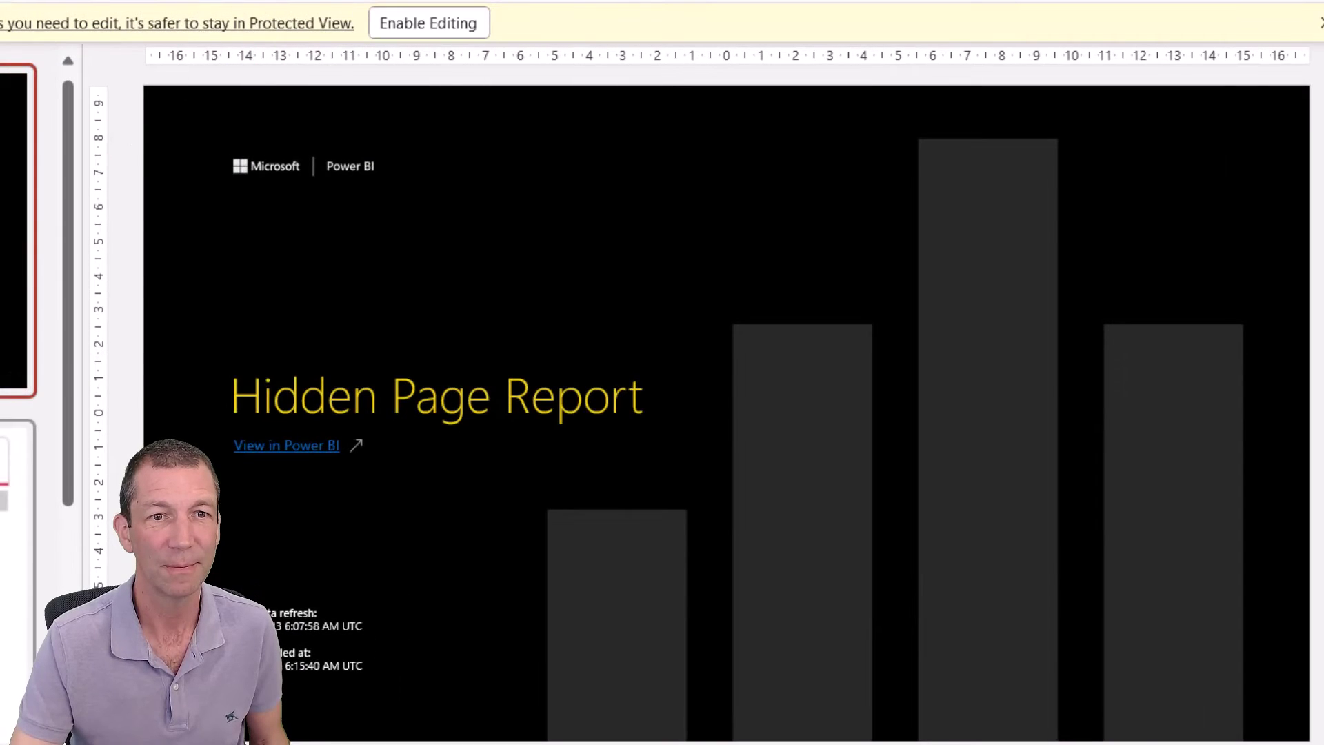
pyautogui.click(17, 483)
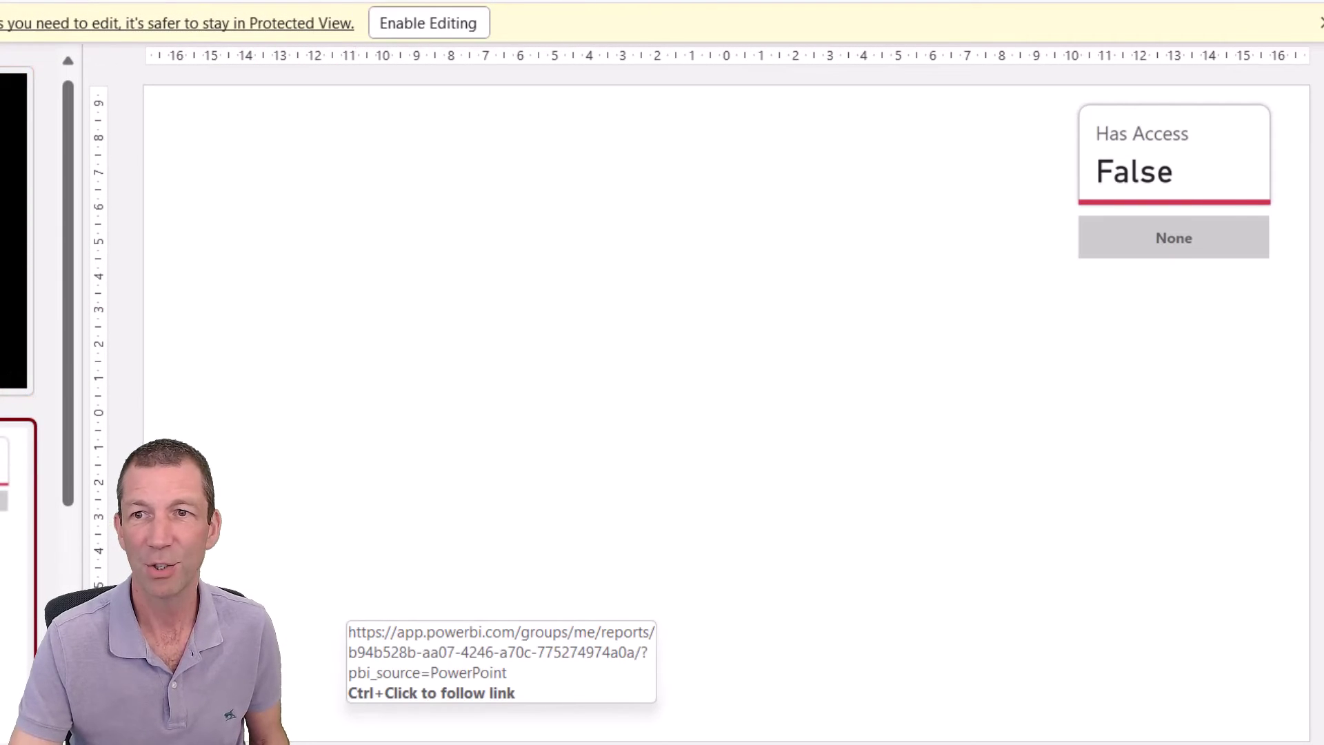
pyautogui.scroll(-3, 502, 662)
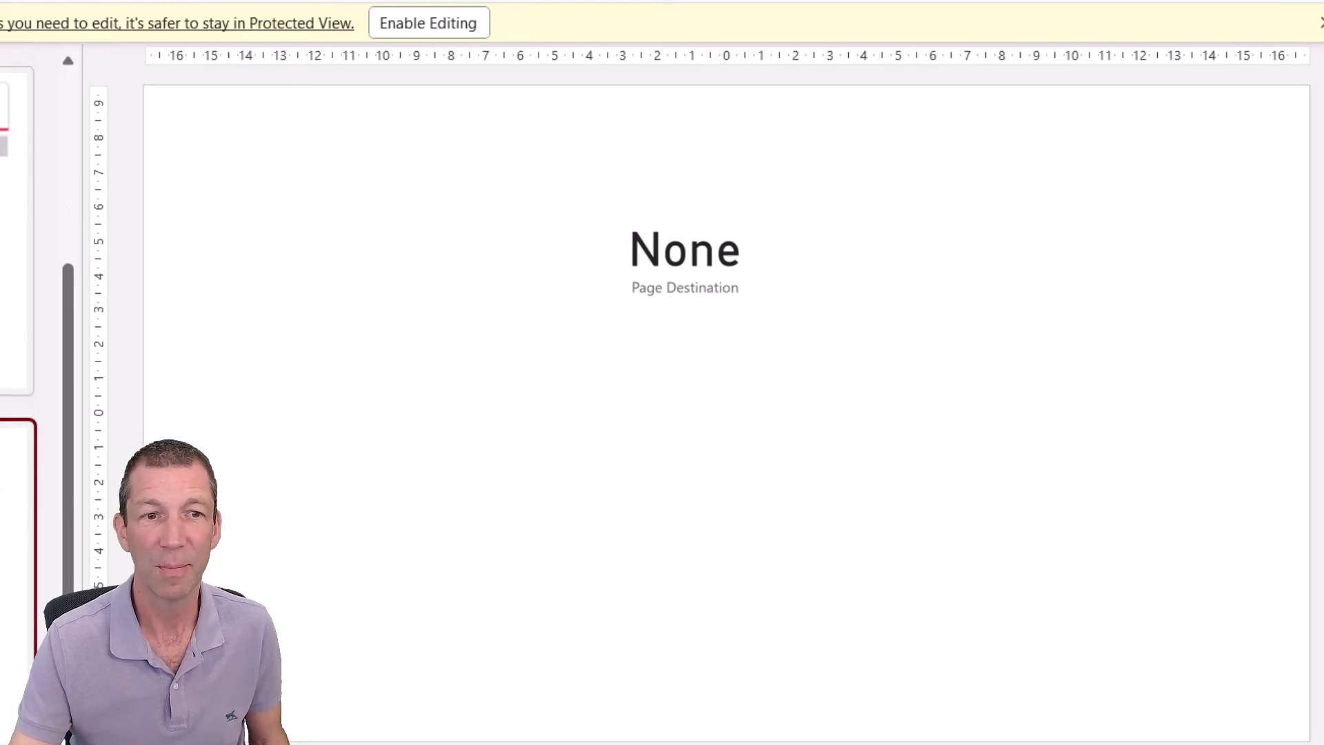
pyautogui.scroll(-3, 17, 311)
pyautogui.scroll(-3, 986, 366)
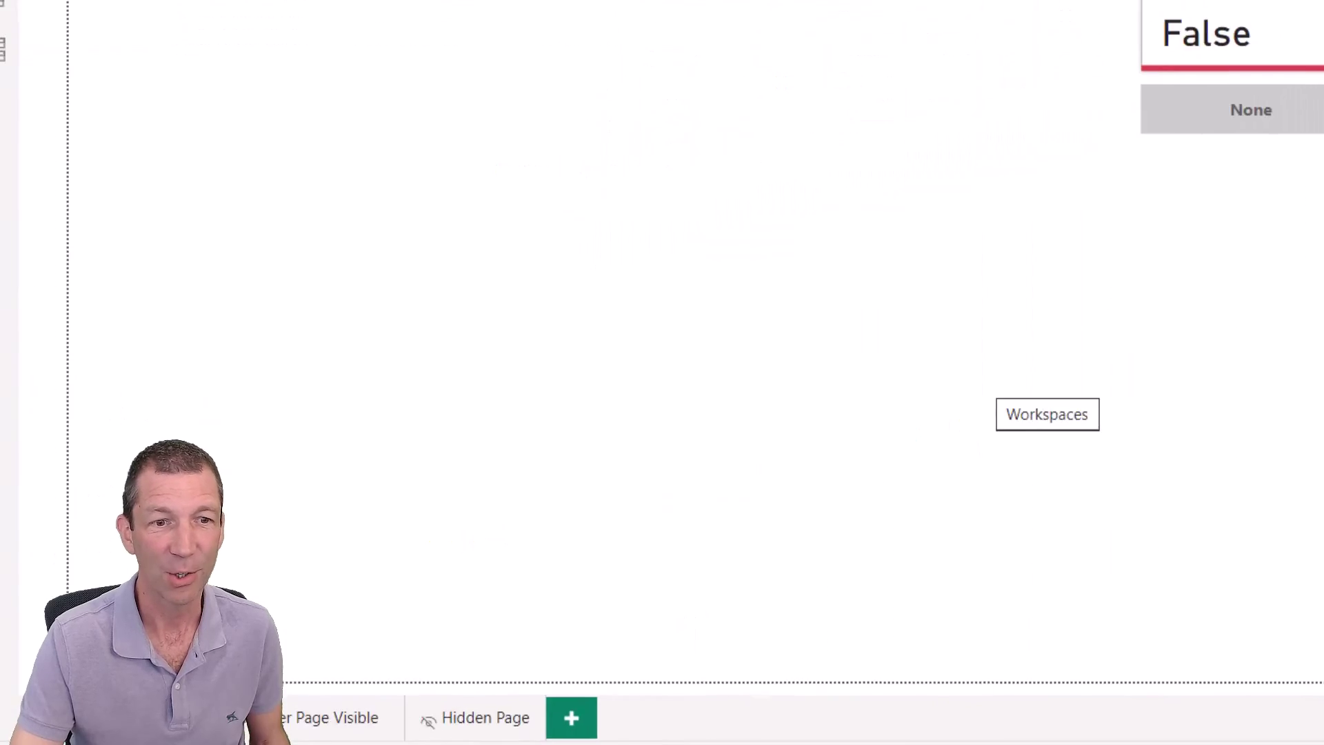
# - On the Hidden Page, stretch the Blank Page button over the explanatory text box
pyautogui.click(517, 715)
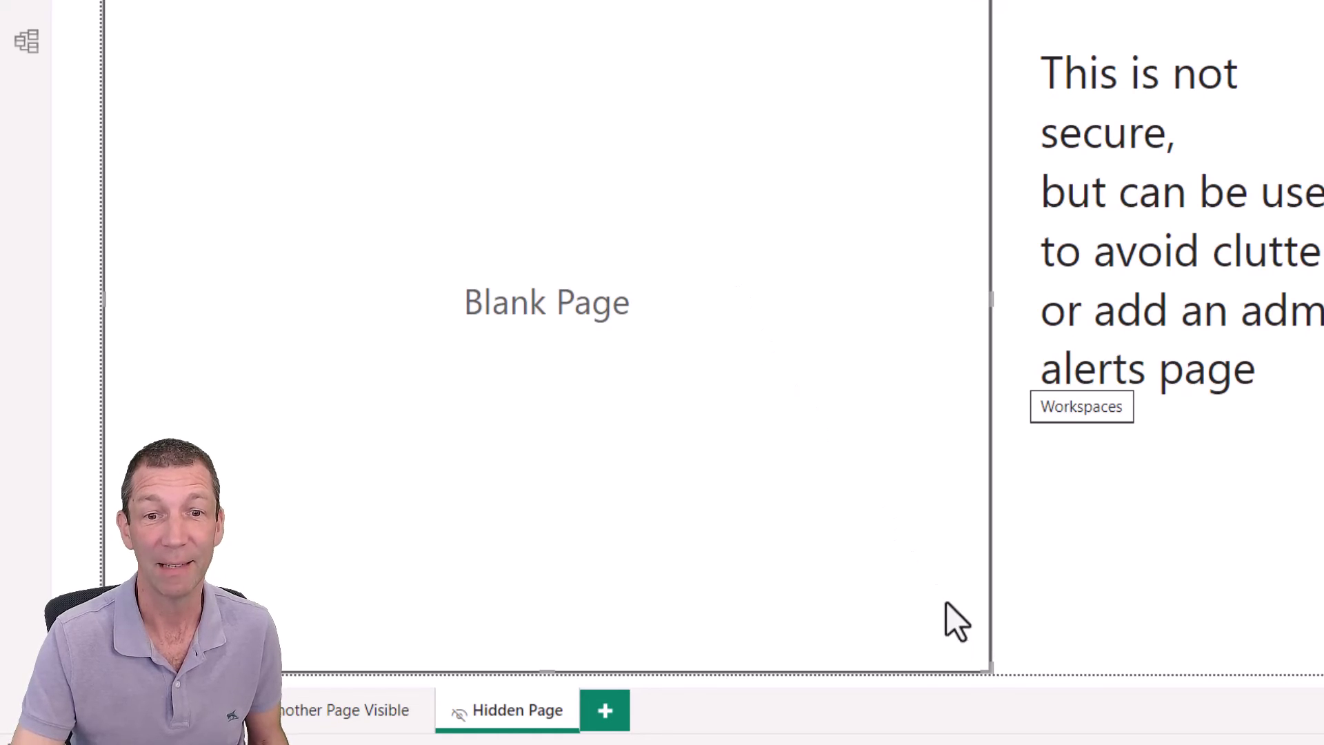
pyautogui.moveTo(991, 672); pyautogui.dragTo(798, 730)
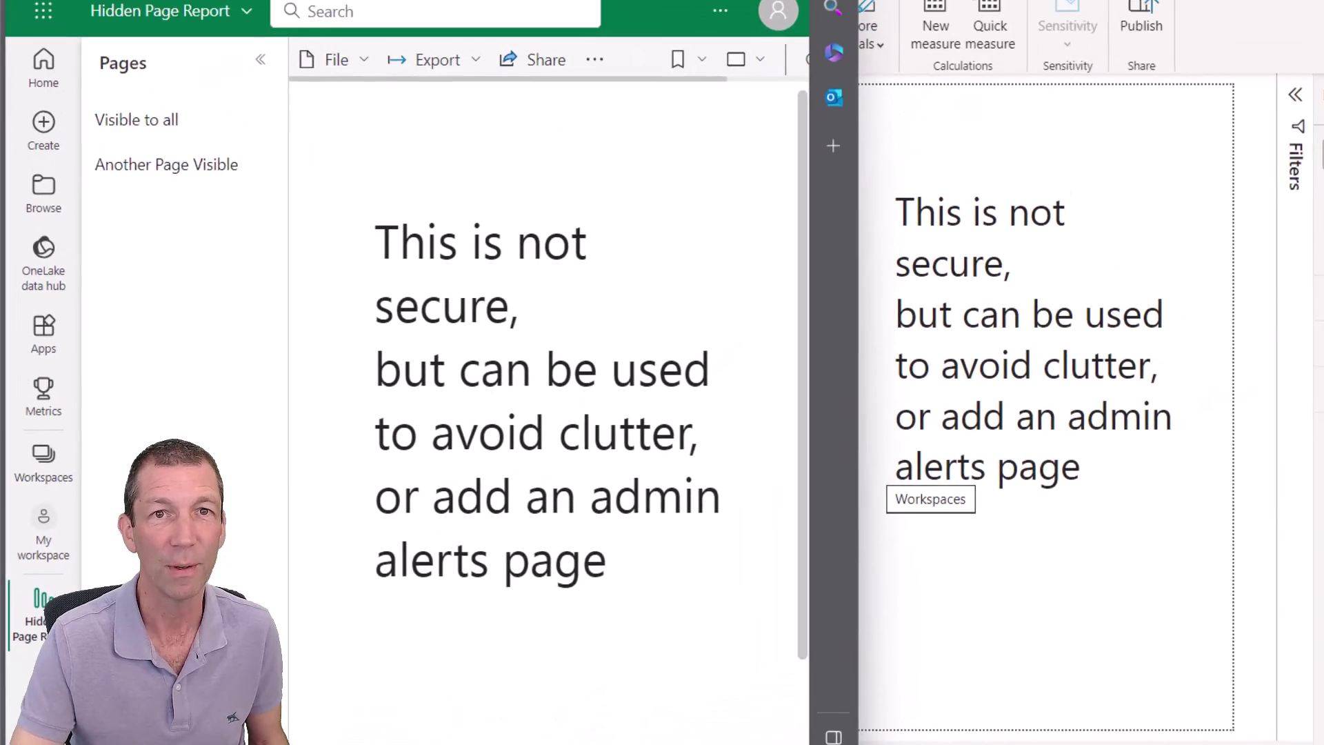
# - Refresh the published report and use Click to See Visuals to reveal the Some Measure card (2)
pyautogui.press('super+Up')
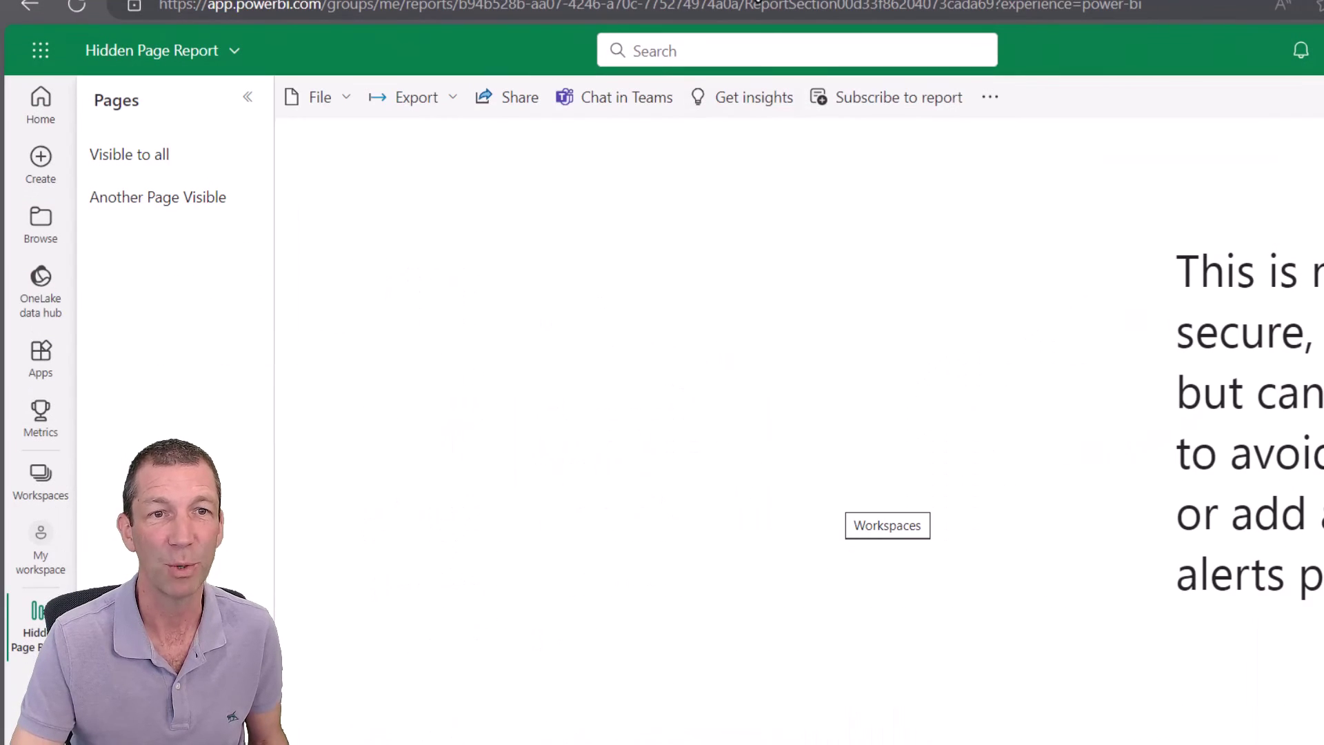
pyautogui.press('F5')
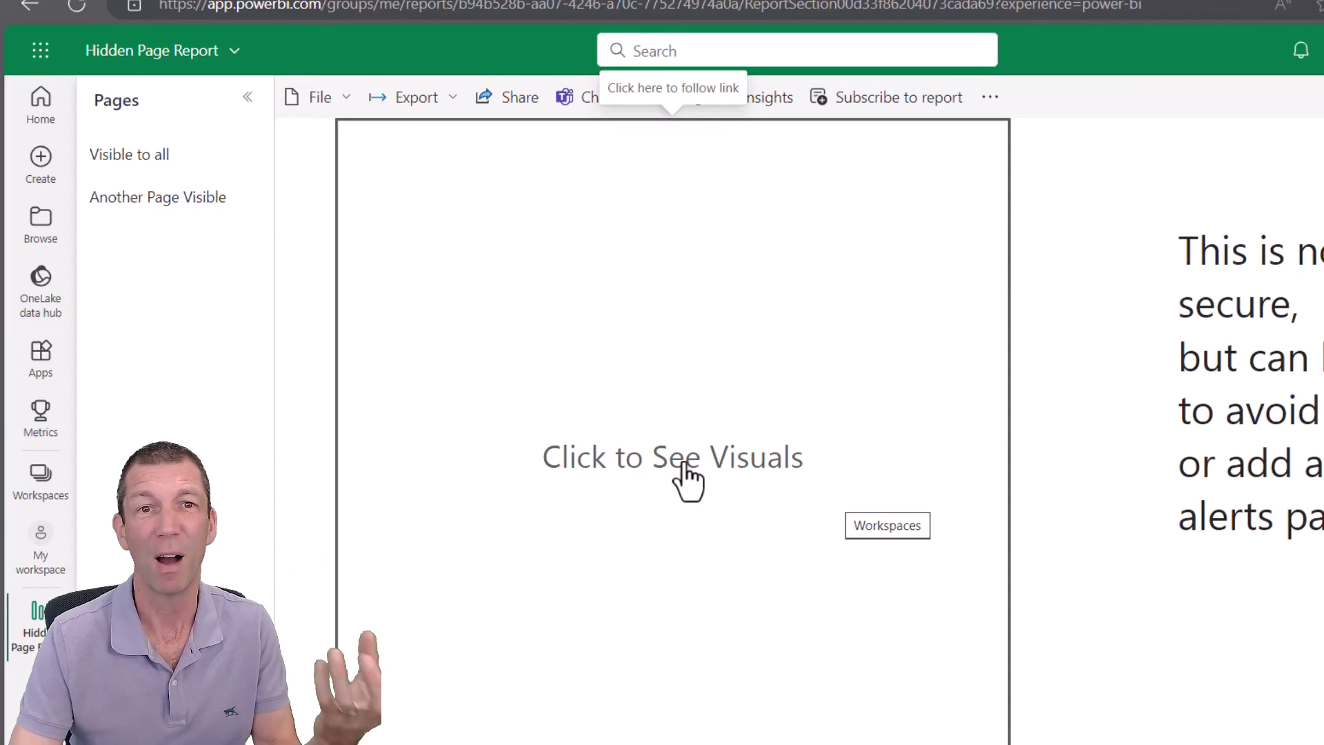
pyautogui.click(684, 463)
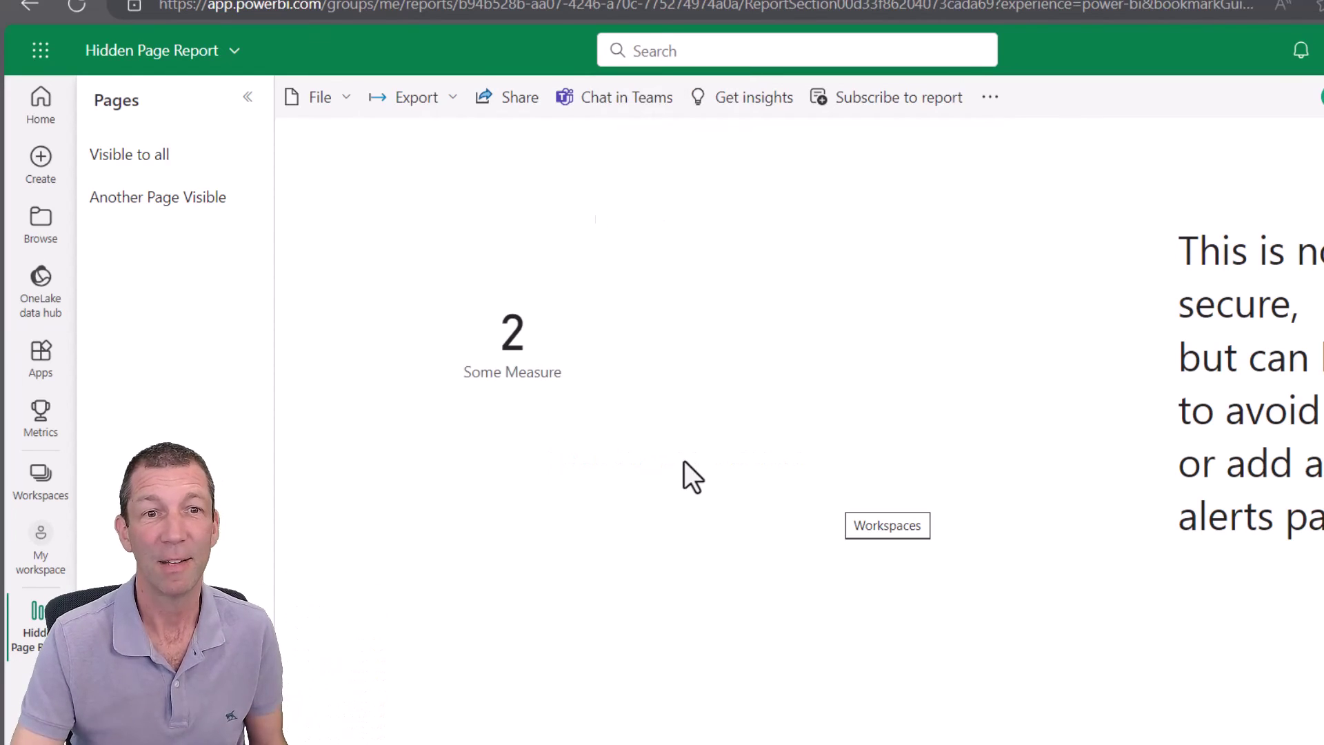